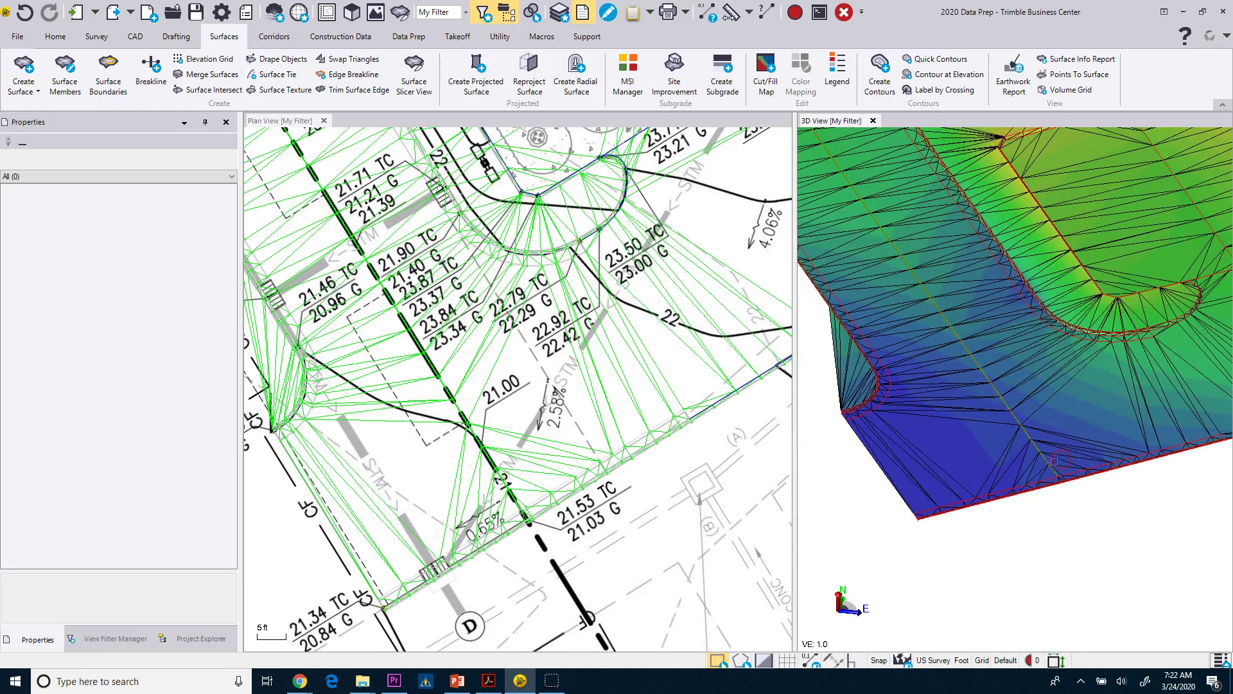
- Bring up the view filter settings and expand the Georeferenced Images group to show its layer
{"action": "left_click_drag", "start_coordinate": [1095, 405], "coordinate": [1045, 437]}
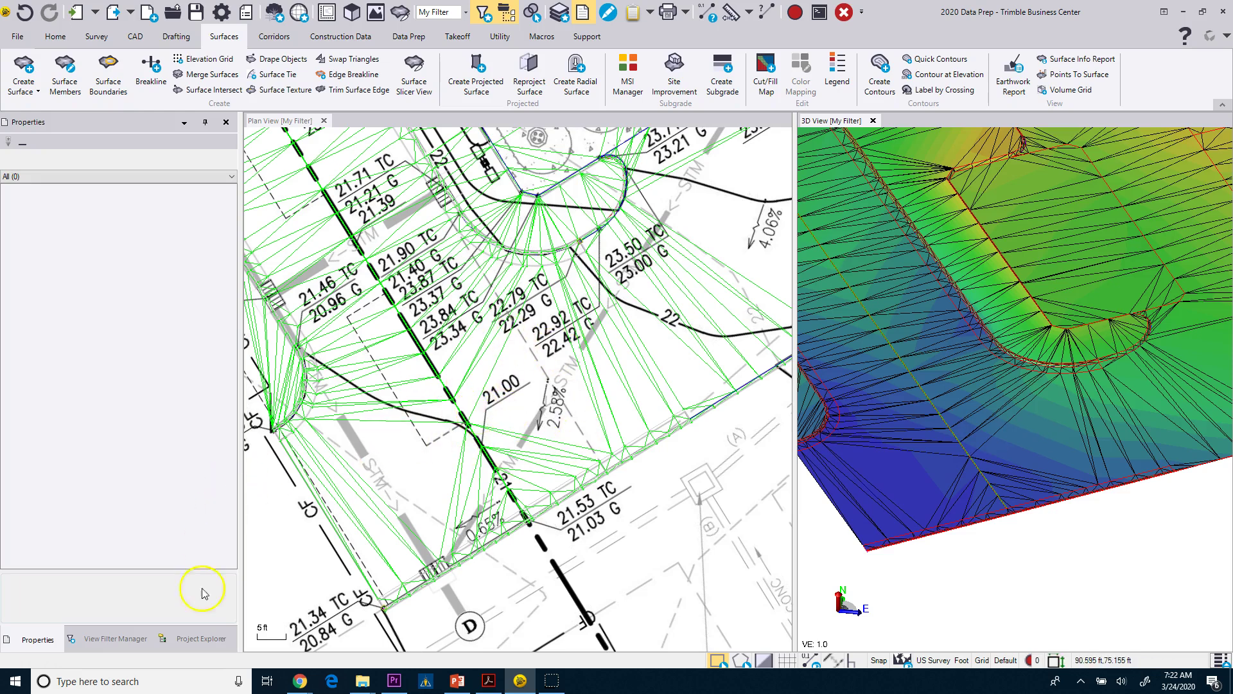
{"action": "left_click", "coordinate": [201, 640]}
{"action": "left_click", "coordinate": [125, 640]}
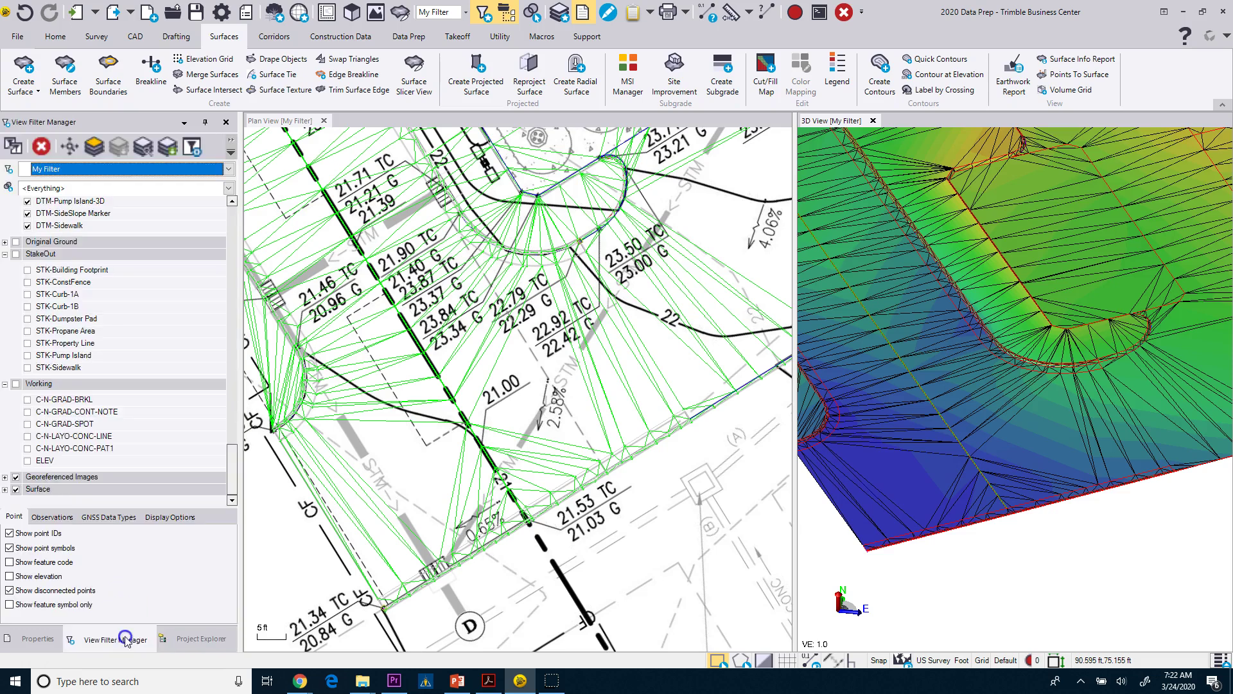
{"action": "double_click", "coordinate": [16, 476]}
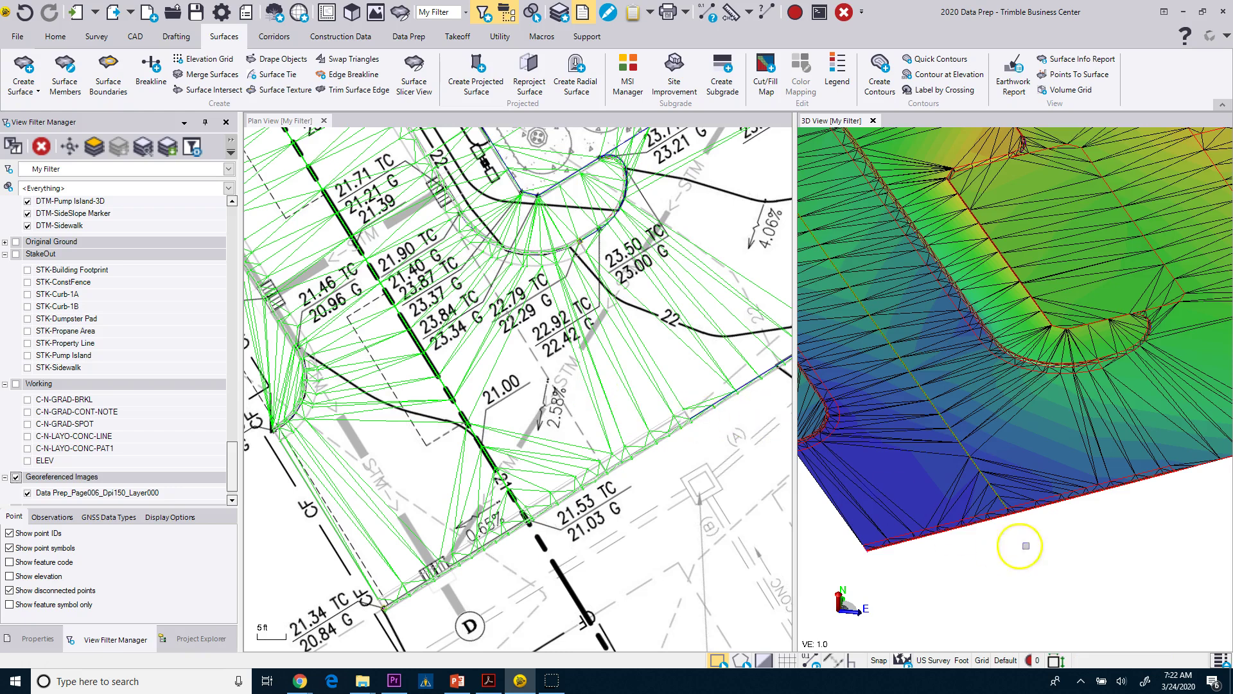
- Open the coordinates read-out and check surface elevation and slope from the curbed island down to the 21.03 G spot
{"action": "left_click", "coordinate": [1222, 660]}
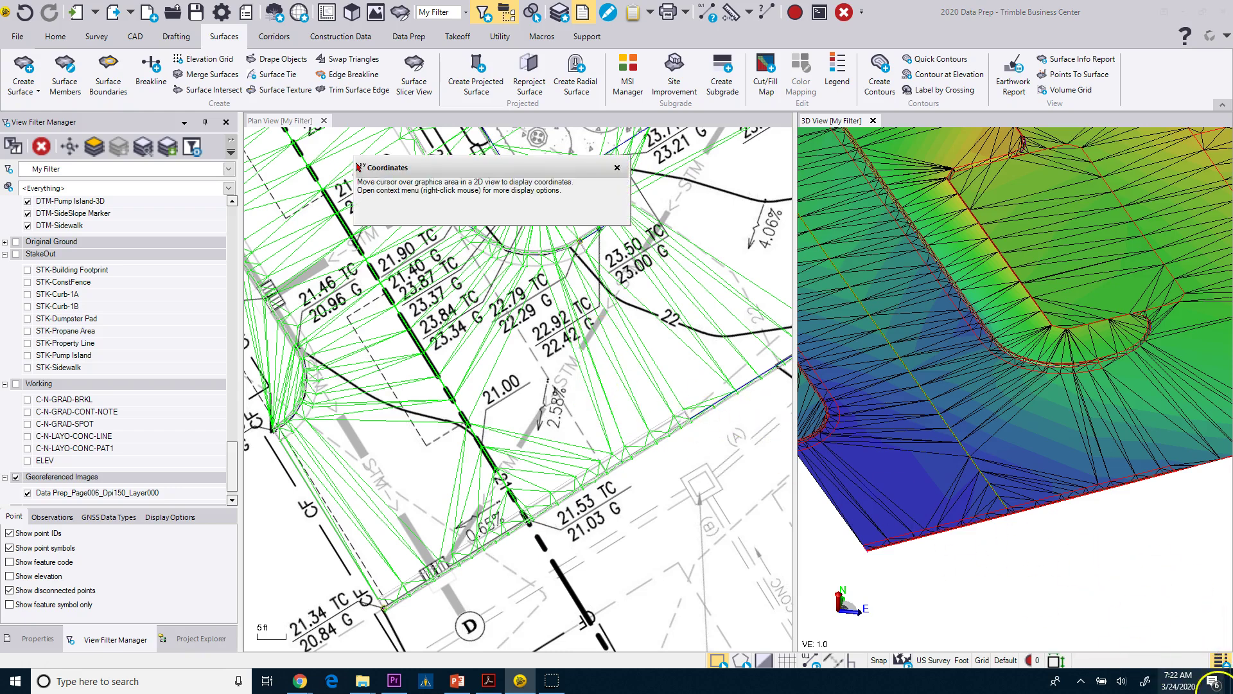
{"action": "left_click_drag", "start_coordinate": [399, 178], "coordinate": [395, 149]}
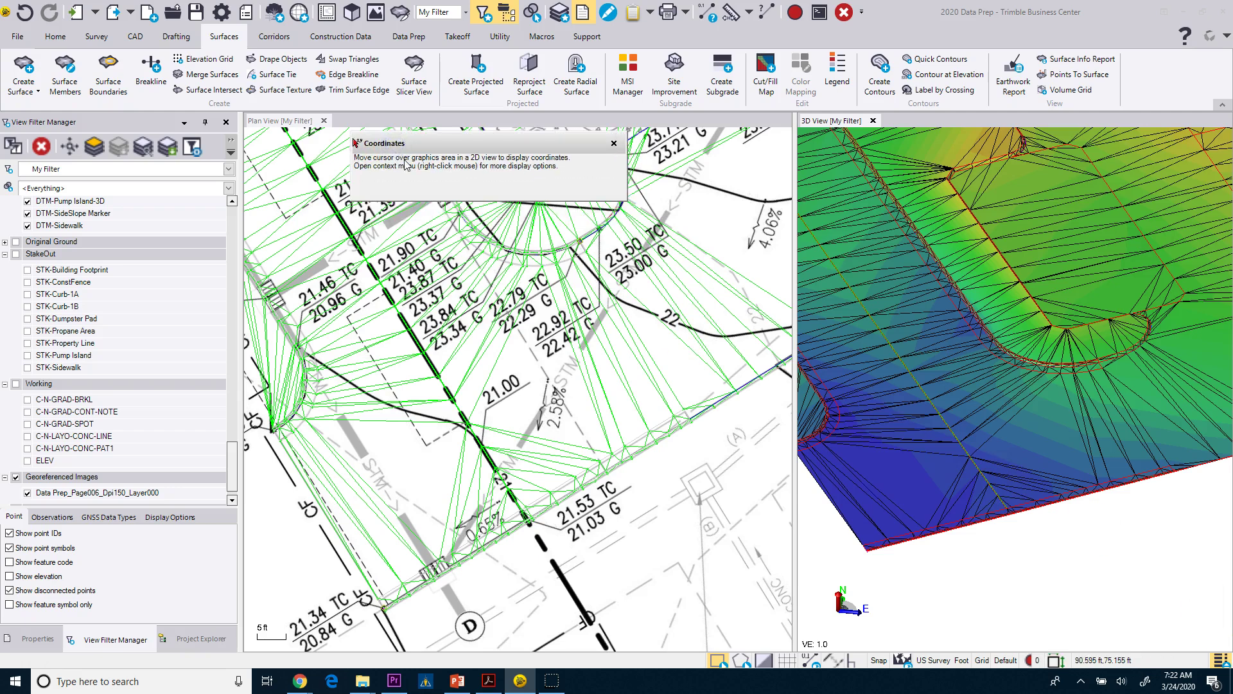
{"action": "left_click", "coordinate": [435, 253]}
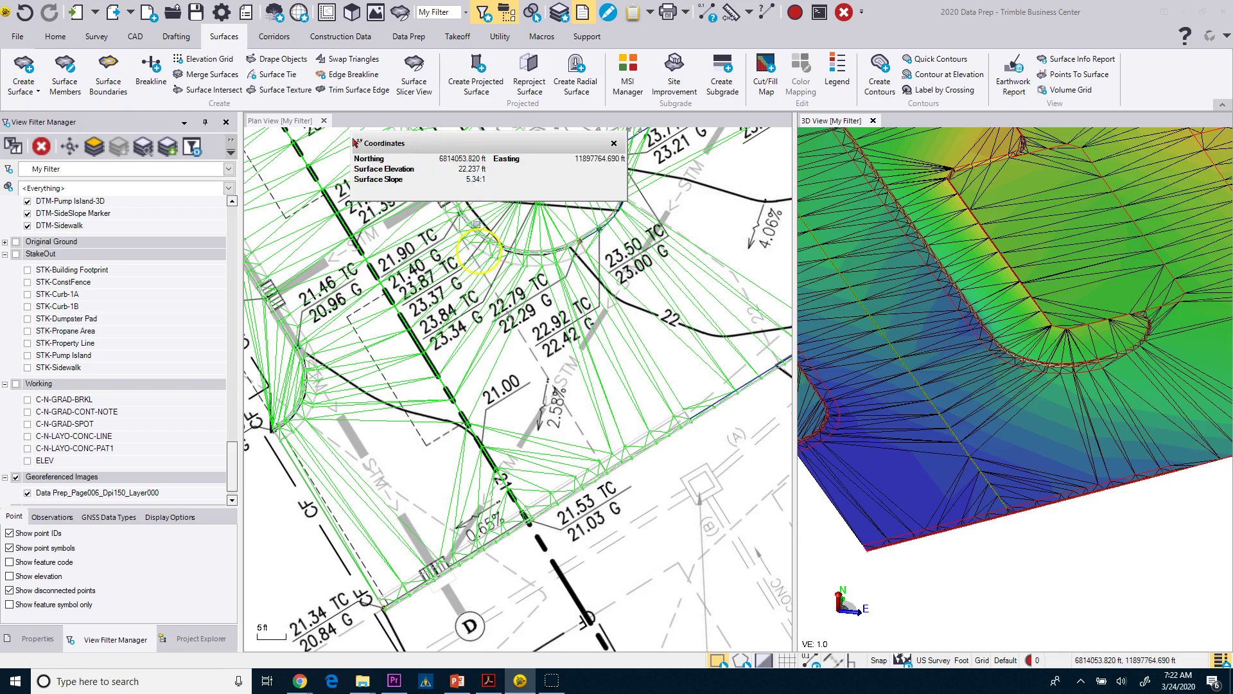
{"action": "left_click", "coordinate": [560, 363]}
{"action": "left_click", "coordinate": [511, 371]}
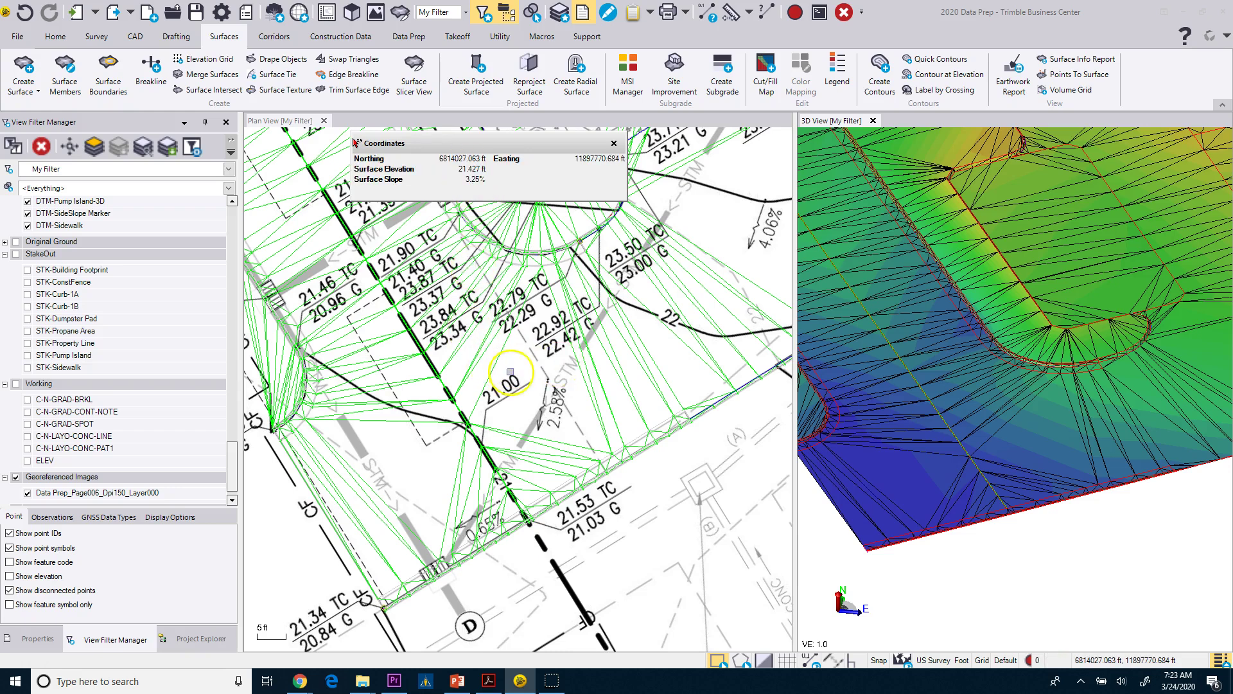
{"action": "left_click", "coordinate": [538, 397]}
{"action": "left_click", "coordinate": [480, 445]}
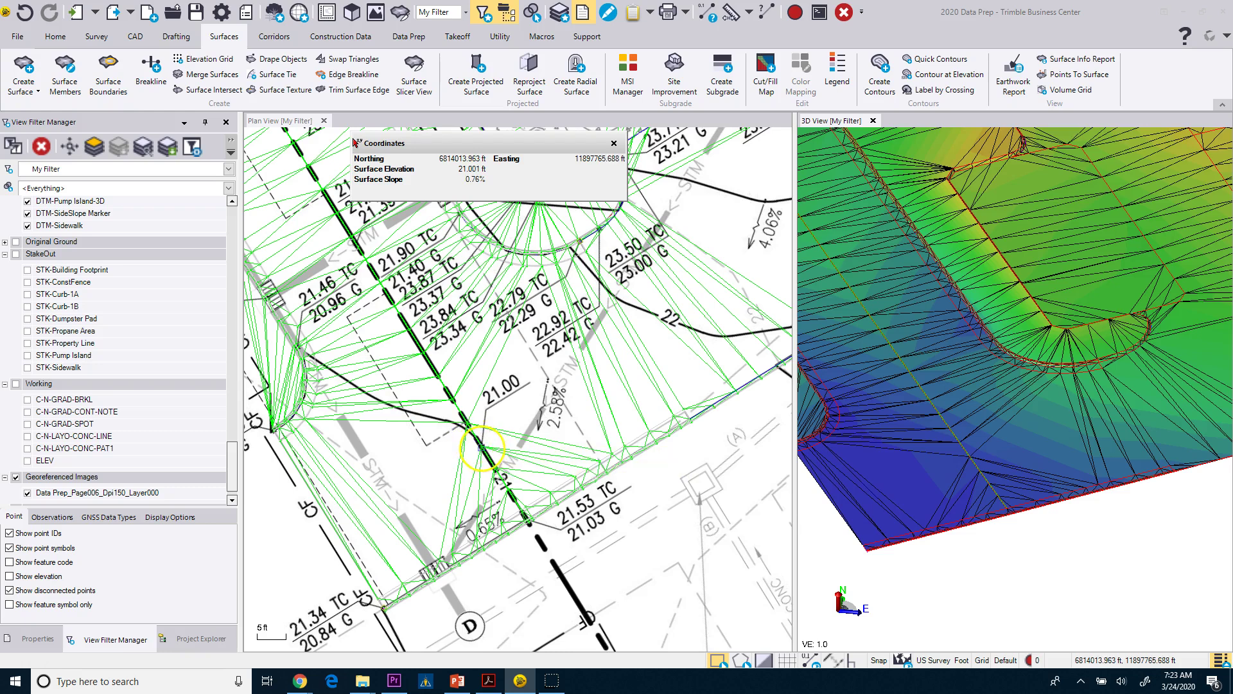
{"action": "left_click", "coordinate": [528, 521]}
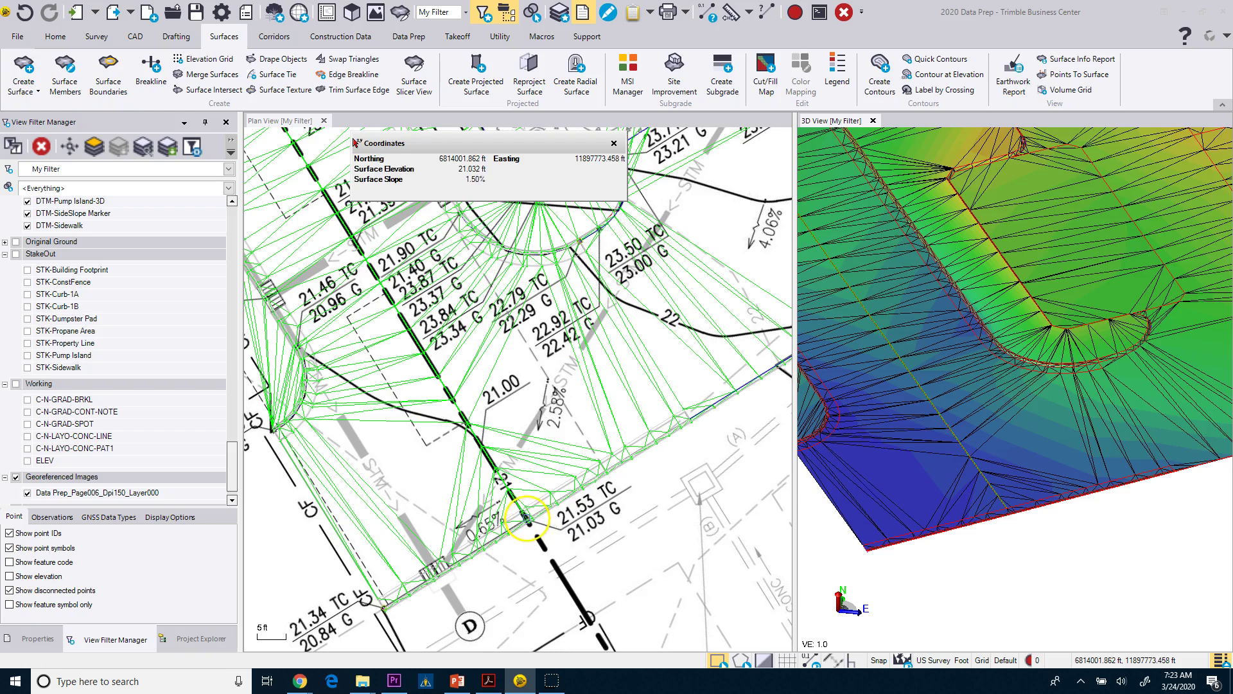
- Check the surface elevation and slope along the 22 contour and near the 4.06% slope arrow in the plan view
{"action": "left_click", "coordinate": [616, 347]}
{"action": "left_click", "coordinate": [641, 310]}
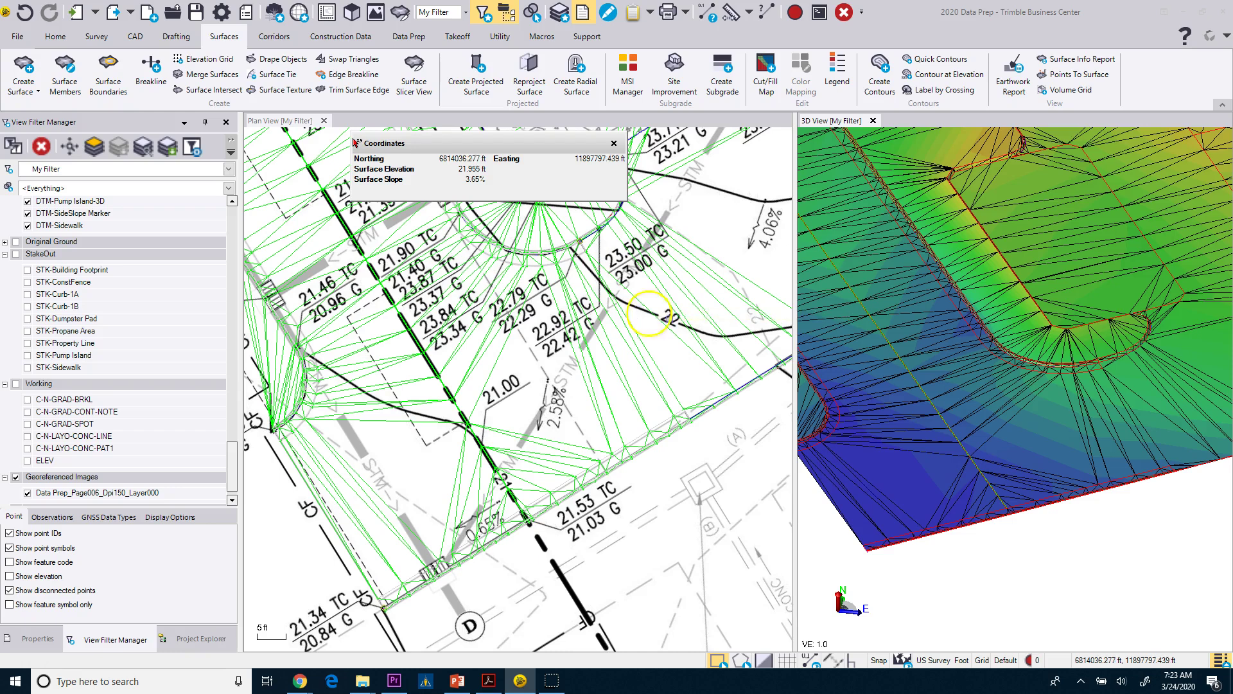
{"action": "left_click", "coordinate": [711, 329]}
{"action": "left_click", "coordinate": [715, 336]}
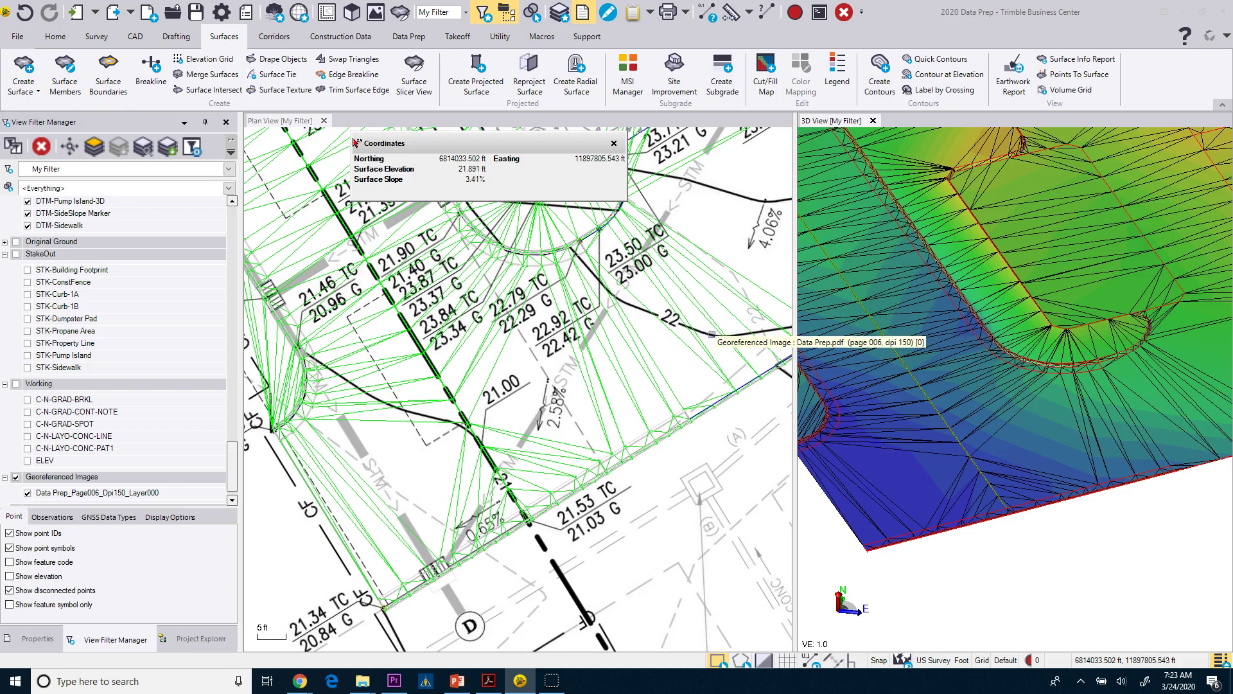
{"action": "left_click", "coordinate": [704, 334]}
{"action": "mouse_move", "coordinate": [715, 335]}
{"action": "left_mouse_down"}
{"action": "mouse_move", "coordinate": [728, 339]}
{"action": "mouse_move", "coordinate": [752, 204]}
{"action": "left_mouse_up"}
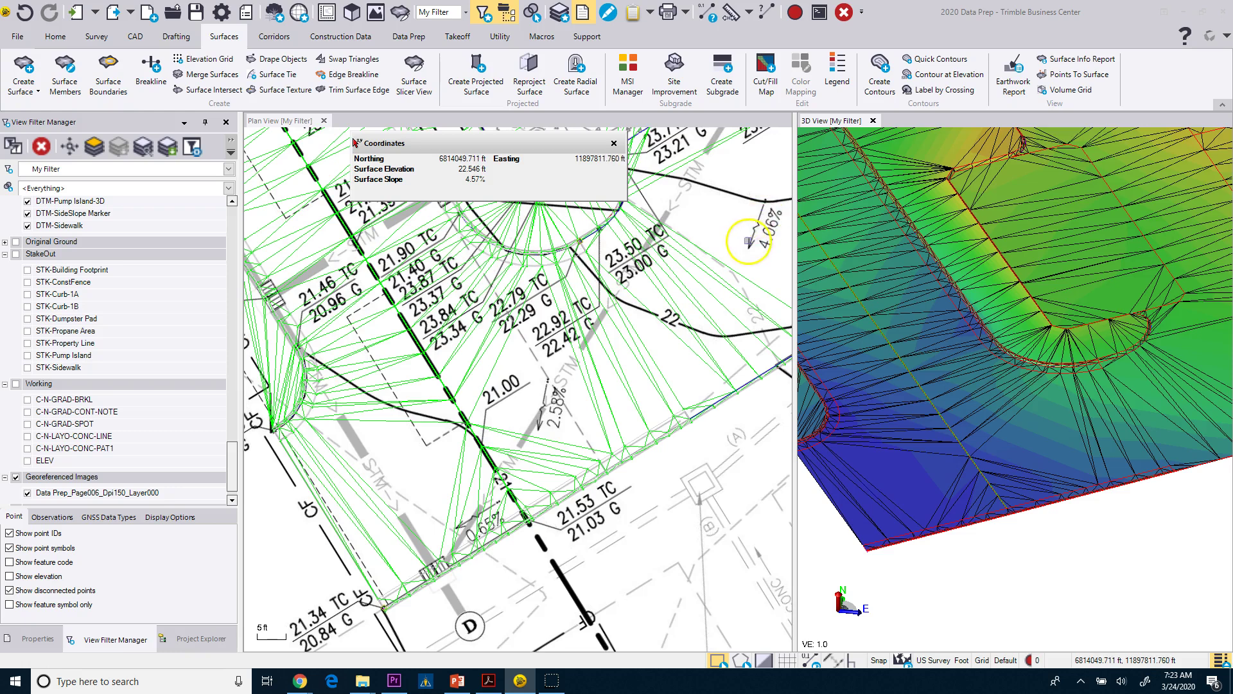
{"action": "scroll", "coordinate": [748, 237], "scroll_direction": "down", "scroll_amount": 2}
{"action": "middle_click_drag", "start_coordinate": [747, 241], "coordinate": [683, 275]}
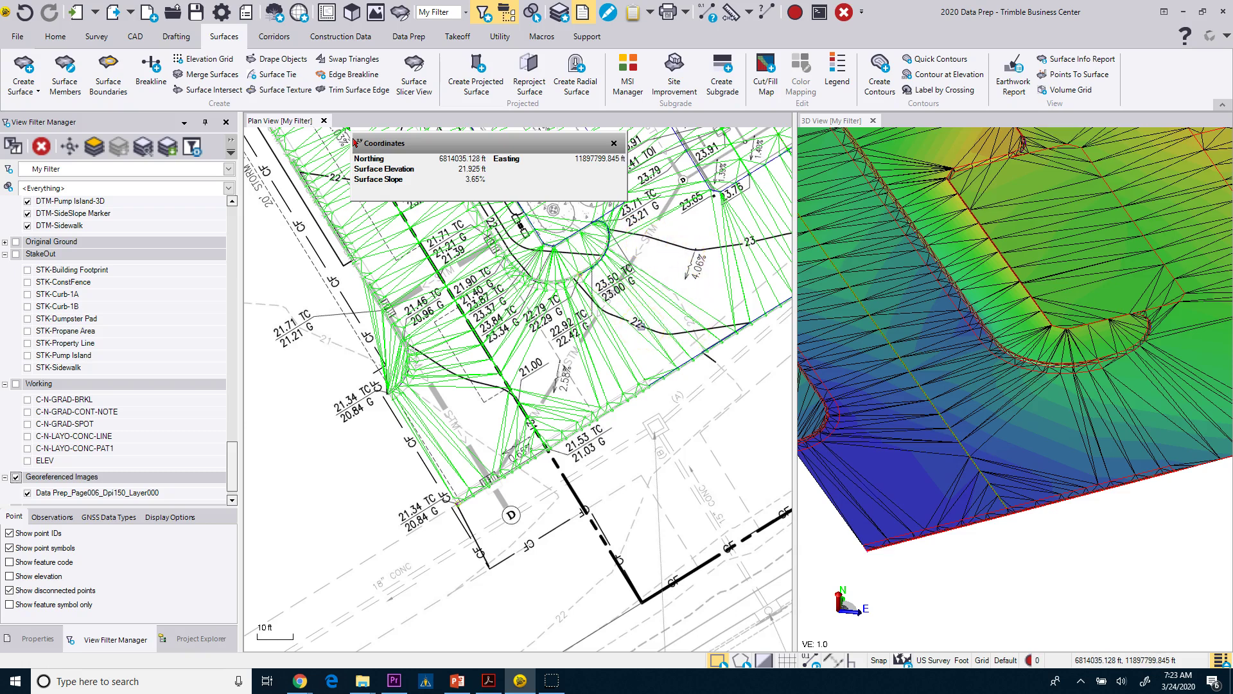
{"action": "left_click", "coordinate": [632, 328]}
{"action": "scroll", "coordinate": [549, 385], "scroll_direction": "up", "scroll_amount": 2}
{"action": "middle_click_drag", "start_coordinate": [548, 366], "coordinate": [568, 398]}
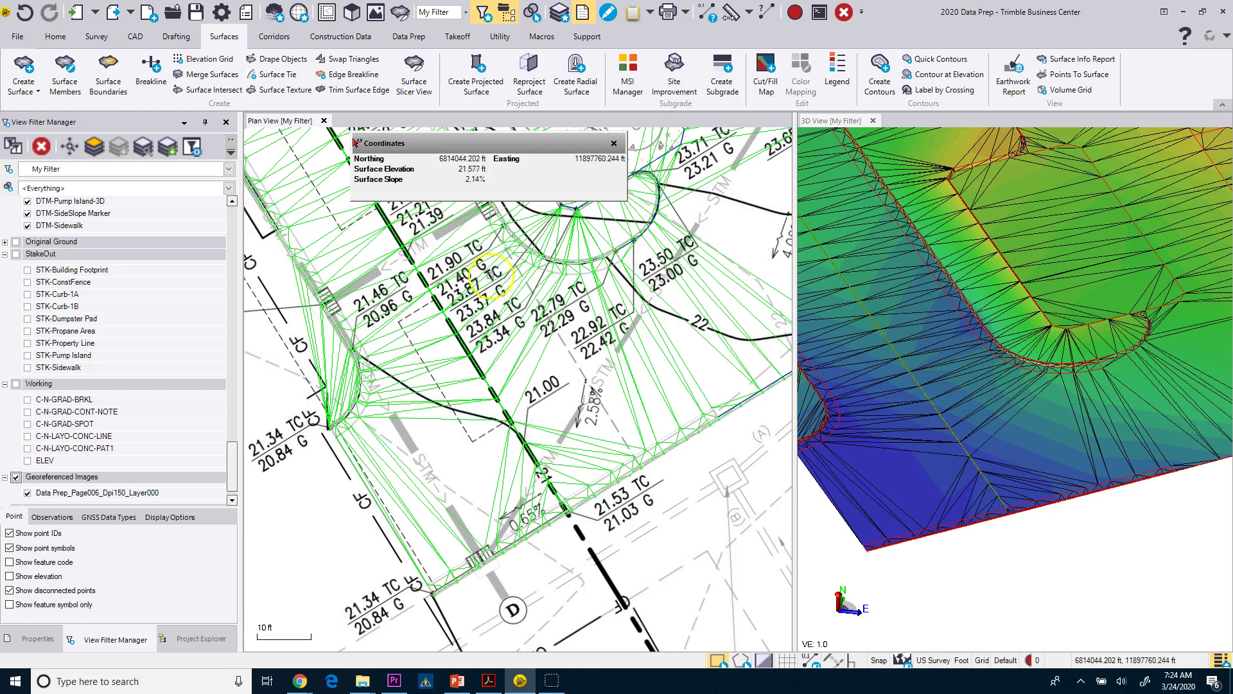
- Create a soft breakline named Breakline on layer DTM-Breakline and add it to the Finished Ground surface
{"action": "left_click", "coordinate": [152, 70]}
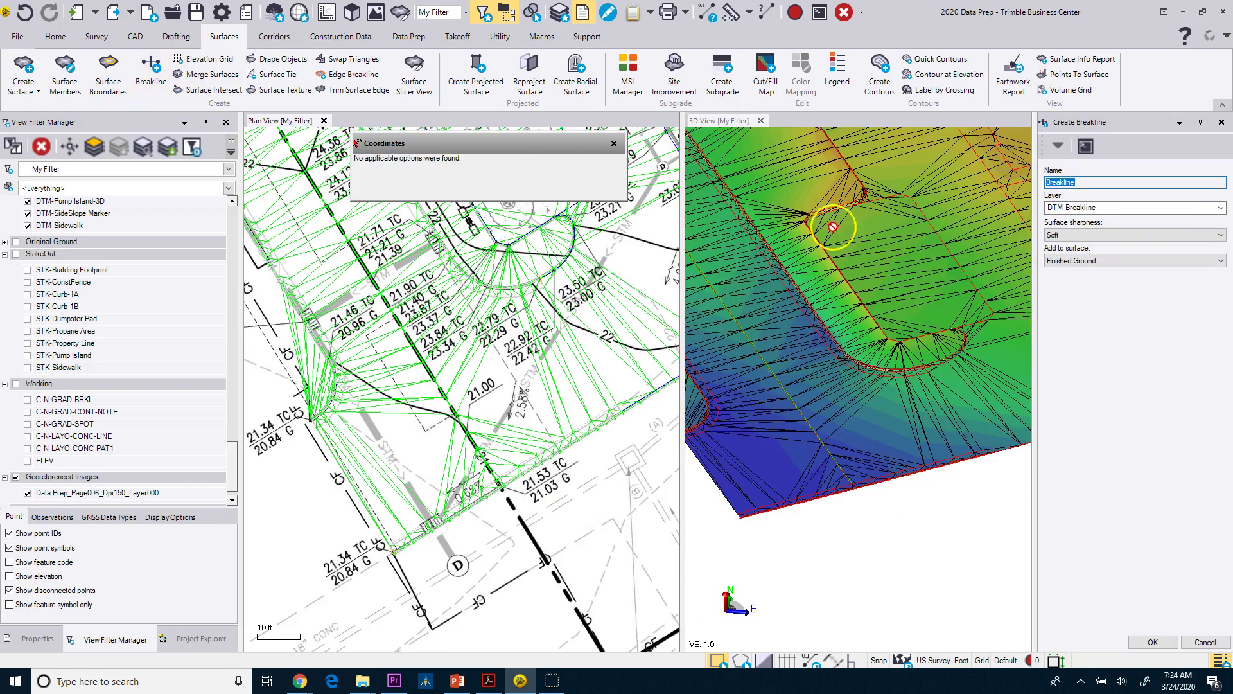
{"action": "left_click", "coordinate": [1092, 183]}
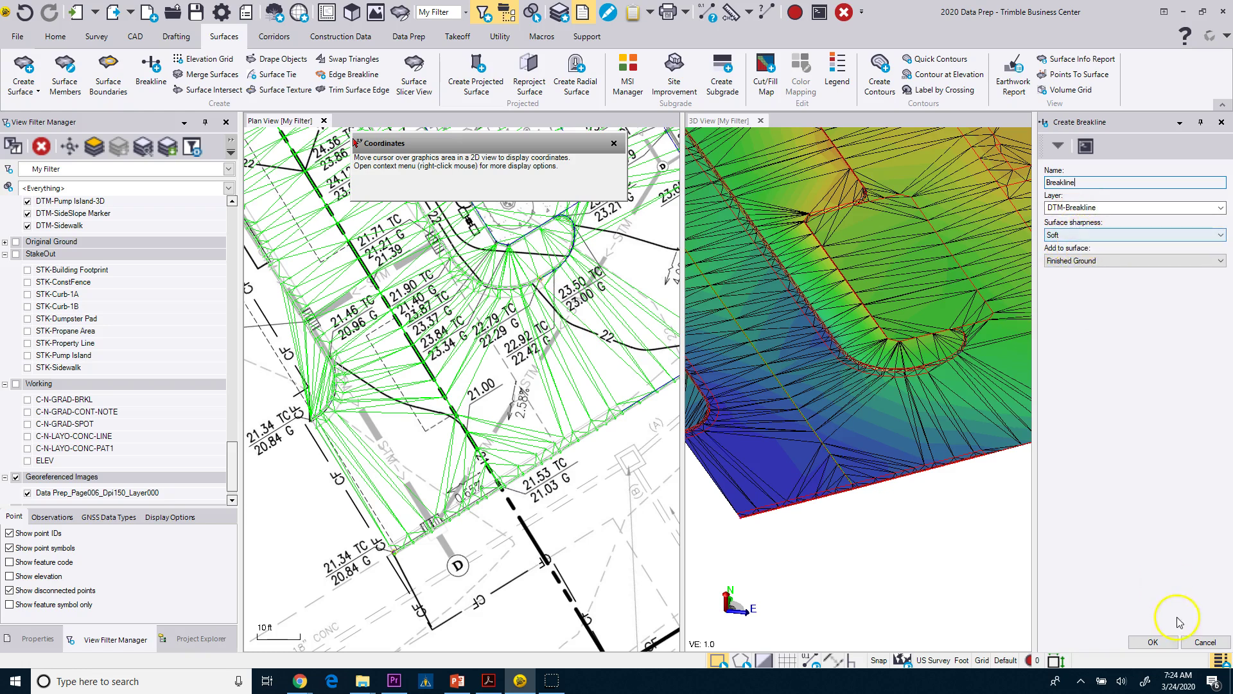
{"action": "left_click", "coordinate": [1153, 643]}
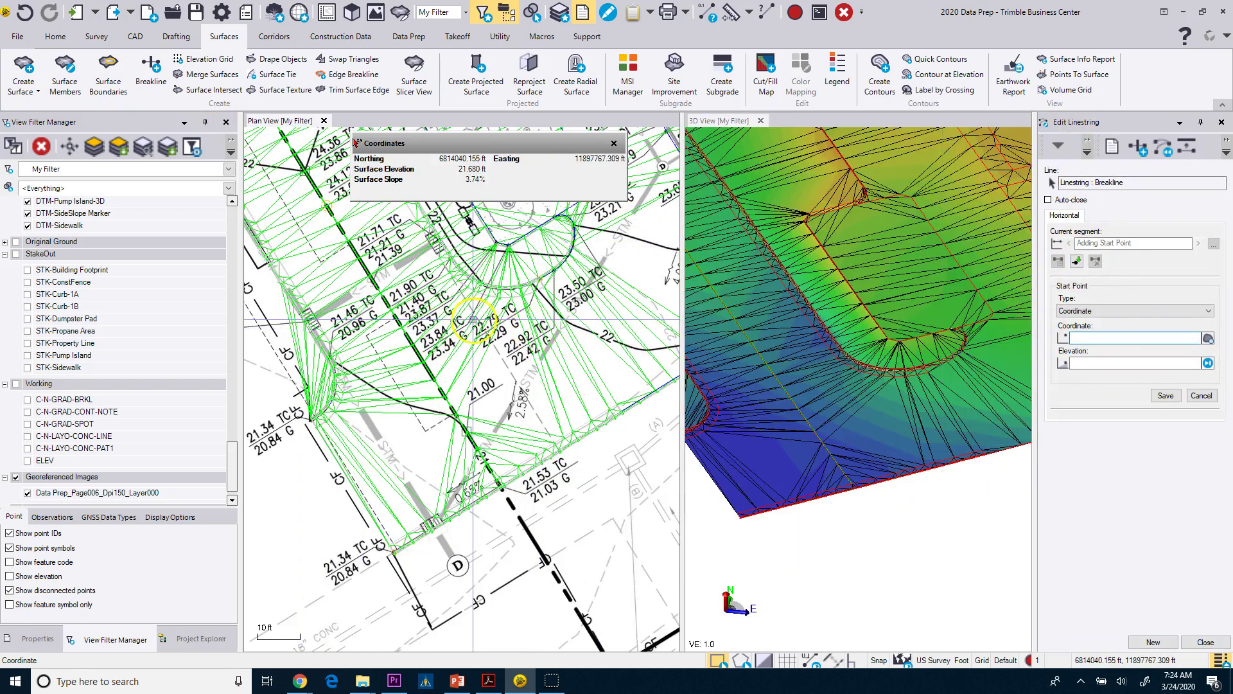
- Place the breakline's start point on the outer curb edge at the rounded end of the island in plan view
{"action": "scroll", "coordinate": [565, 308], "scroll_direction": "down", "scroll_amount": 2}
{"action": "scroll", "coordinate": [570, 445], "scroll_direction": "up", "scroll_amount": 2}
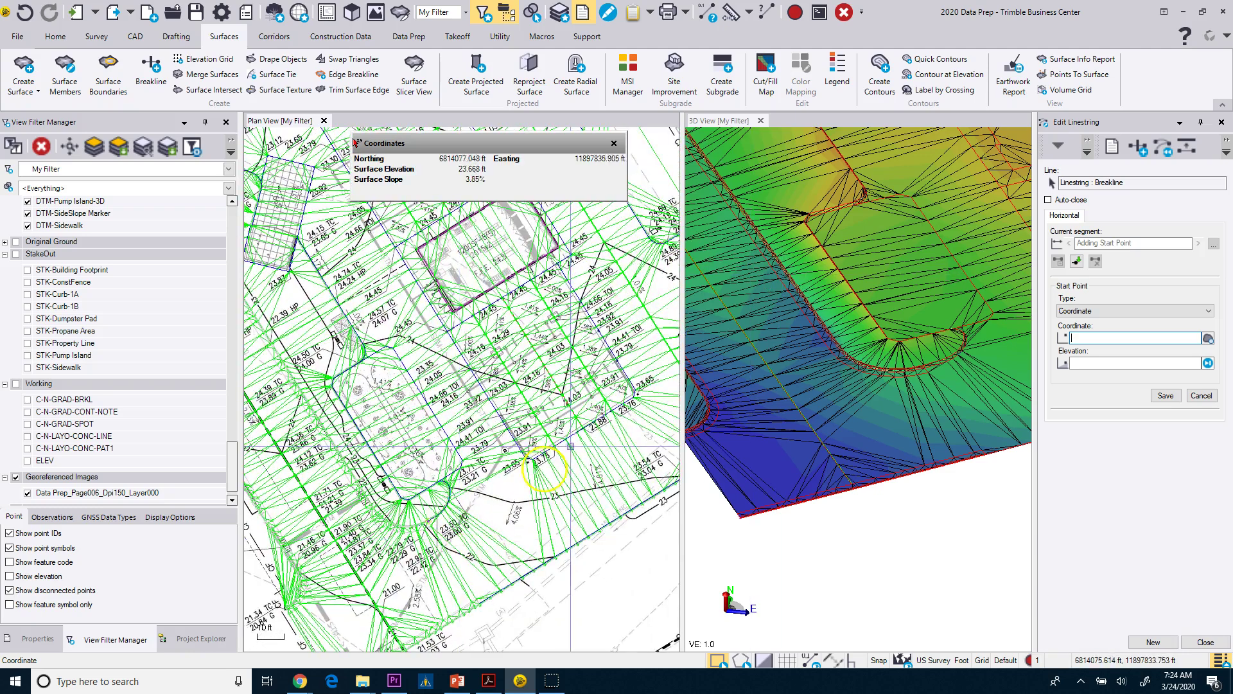
{"action": "middle_click_drag", "start_coordinate": [338, 374], "coordinate": [517, 316]}
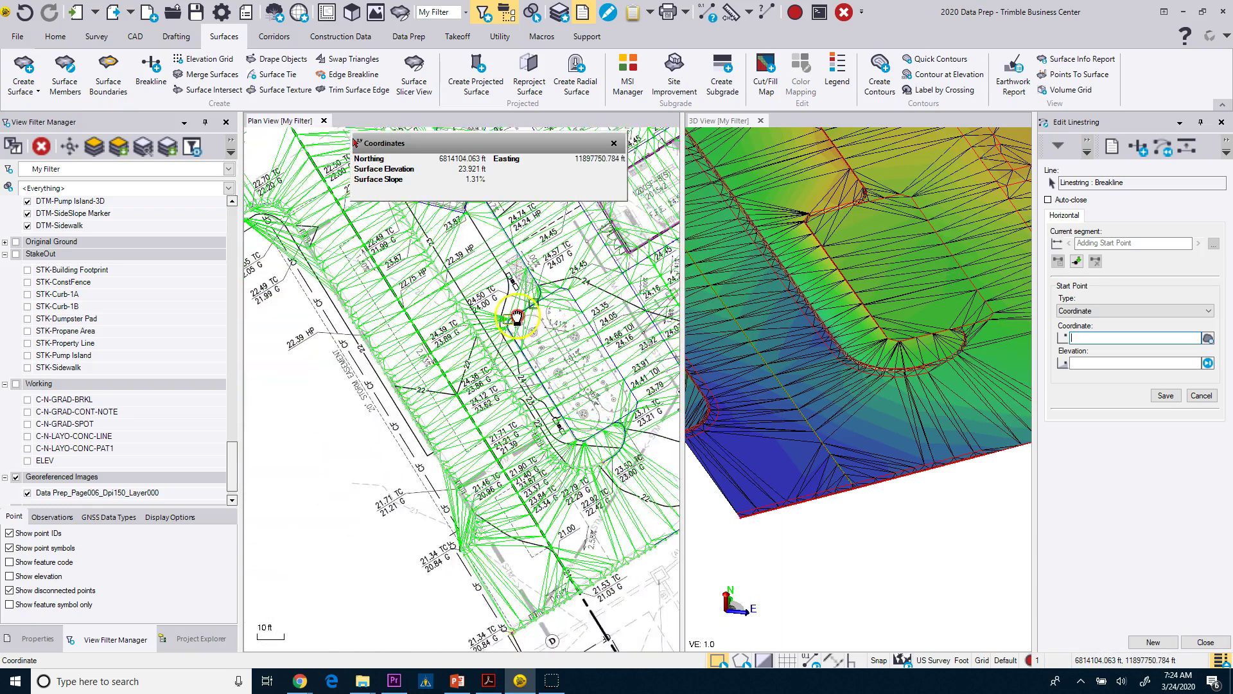
{"action": "middle_click_drag", "start_coordinate": [554, 532], "coordinate": [519, 424]}
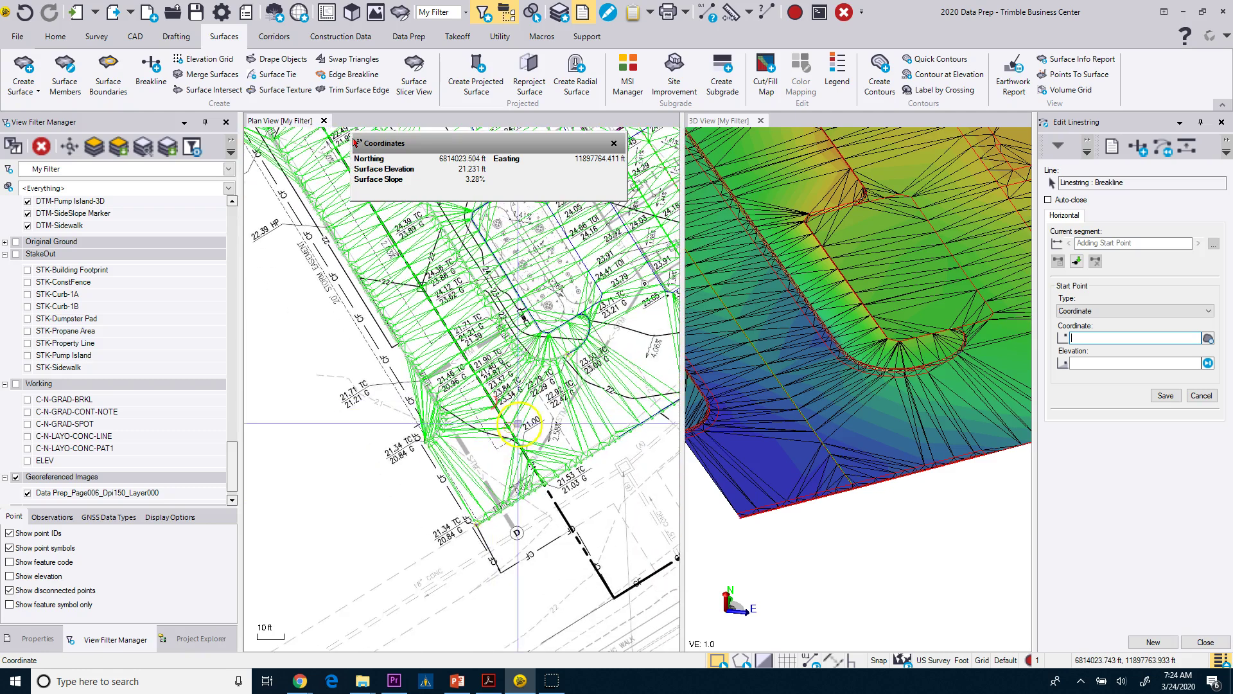
{"action": "scroll", "coordinate": [519, 424], "scroll_direction": "up", "scroll_amount": 2}
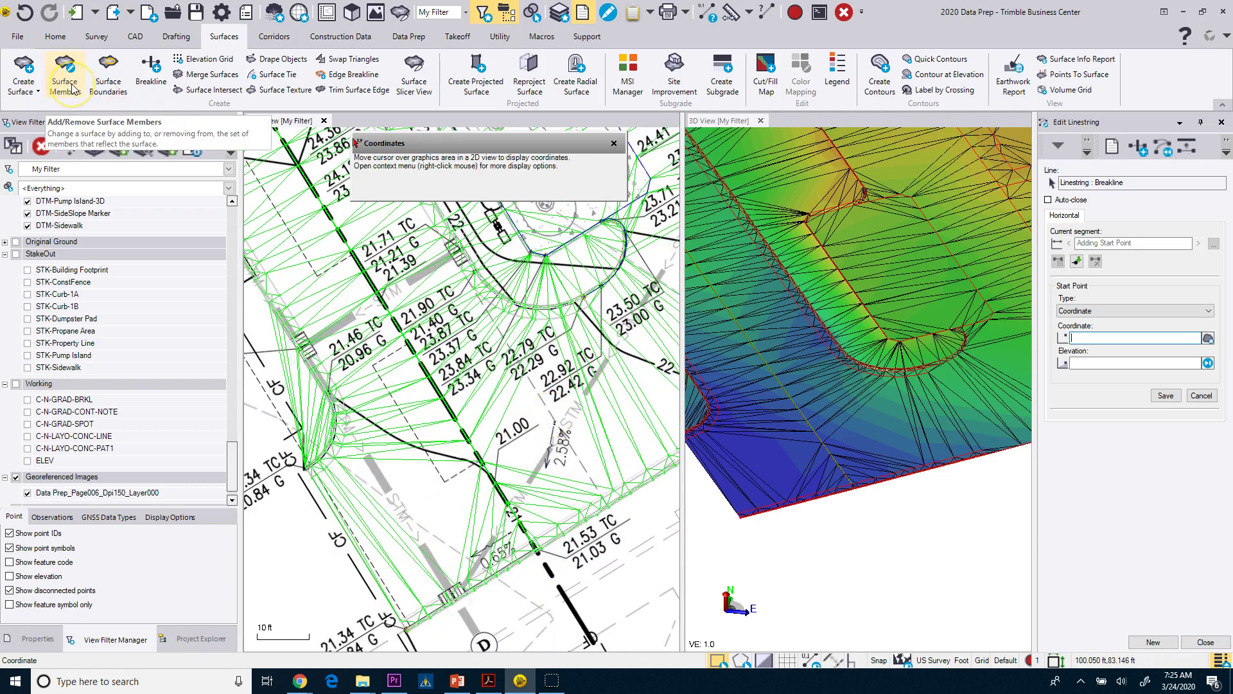
{"action": "scroll", "coordinate": [534, 458], "scroll_direction": "up", "scroll_amount": 1}
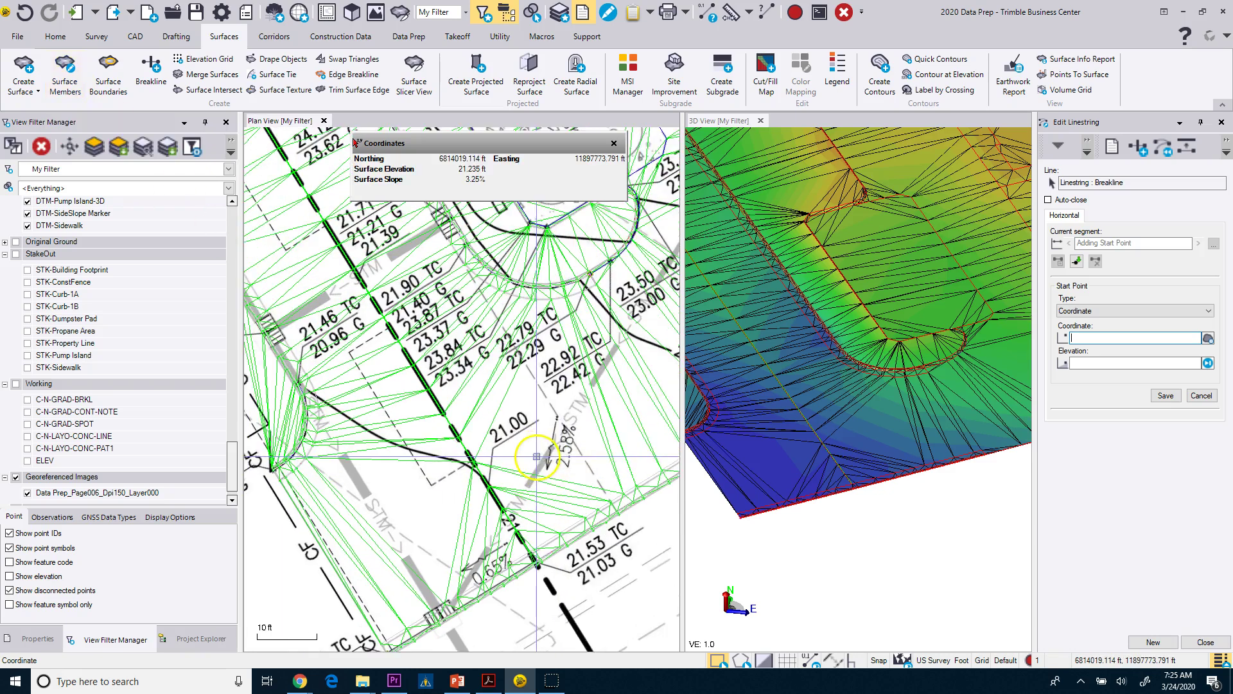
{"action": "middle_click_drag", "start_coordinate": [534, 458], "coordinate": [501, 444]}
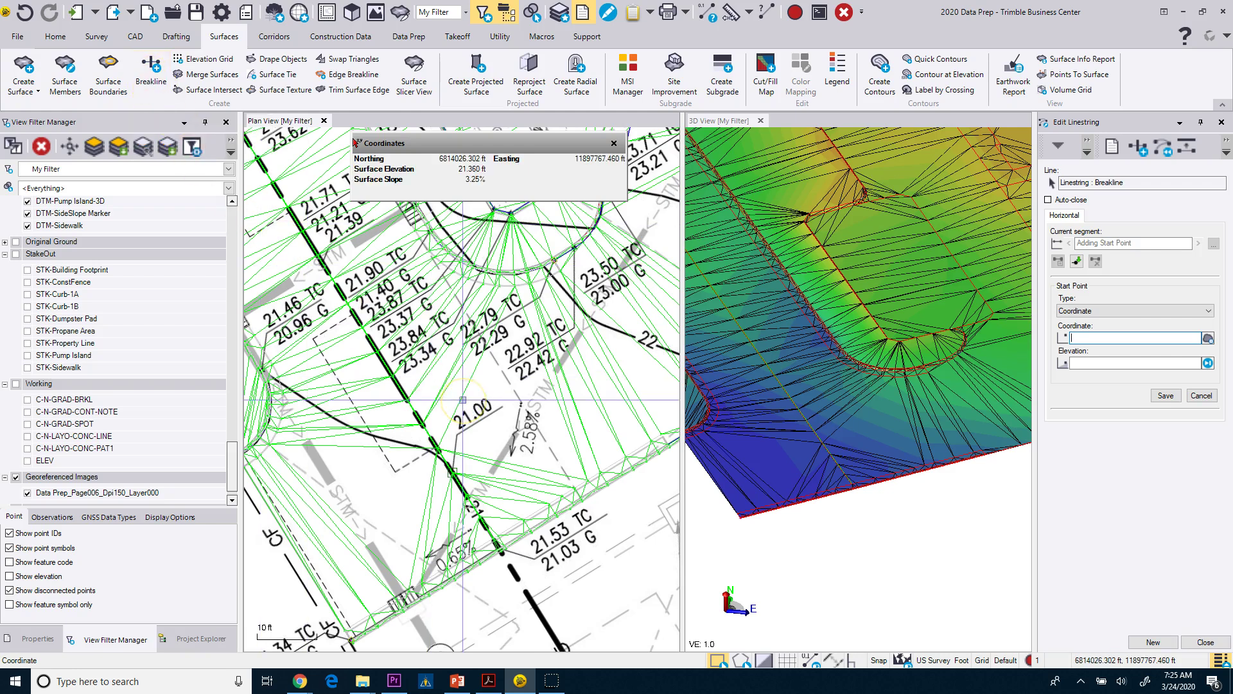
{"action": "left_click", "coordinate": [507, 380]}
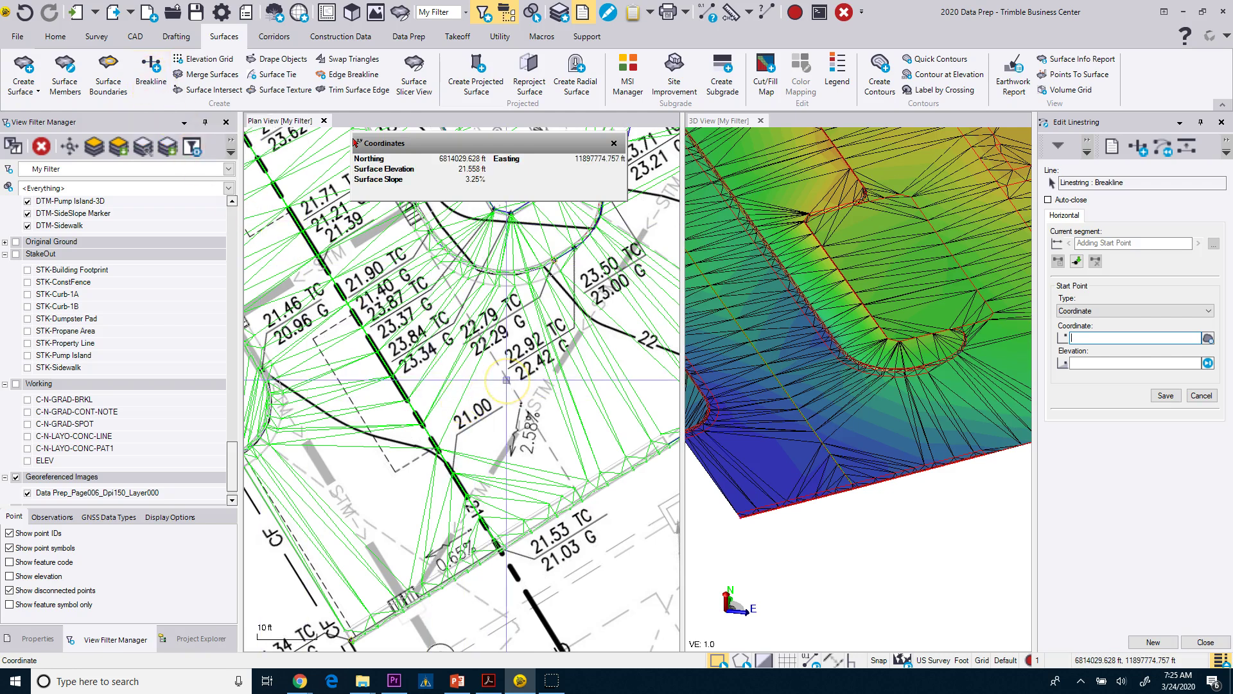
{"action": "left_click", "coordinate": [521, 402]}
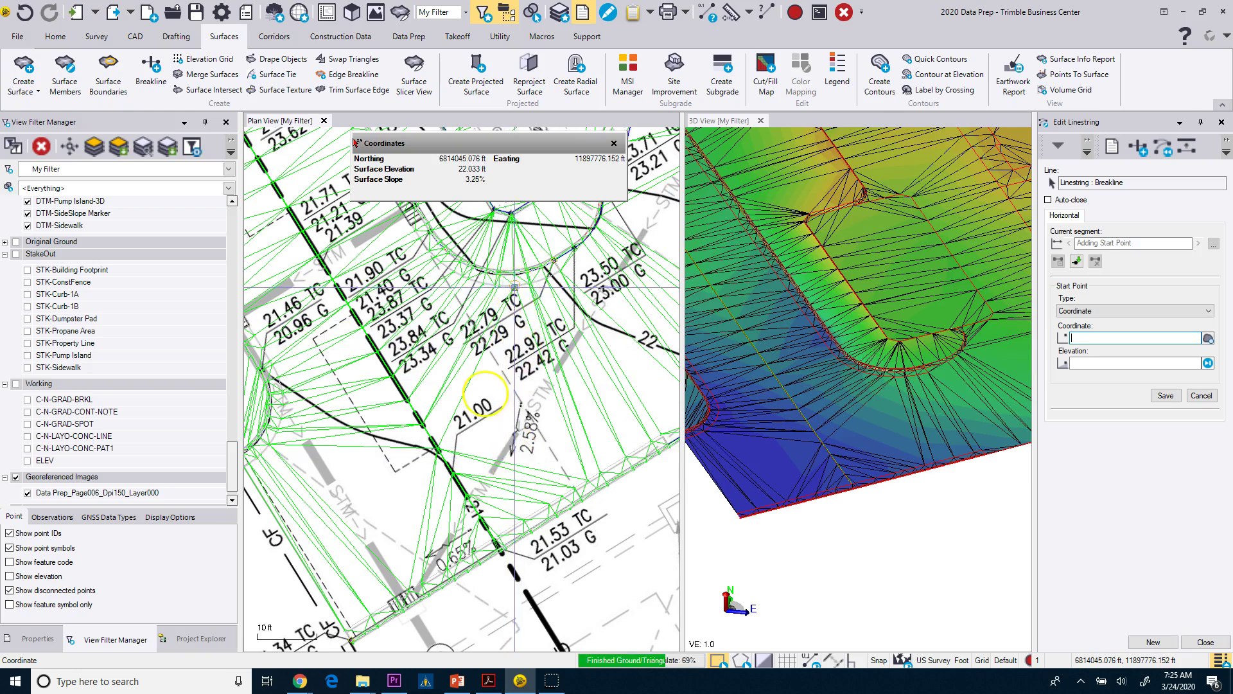
- Place the breakline's end point where the thick 21 contour meets the curb near the 21.03 G spot, and finish editing the linestring
{"action": "left_click", "coordinate": [504, 533]}
{"action": "scroll", "coordinate": [505, 534], "scroll_direction": "up", "scroll_amount": 5}
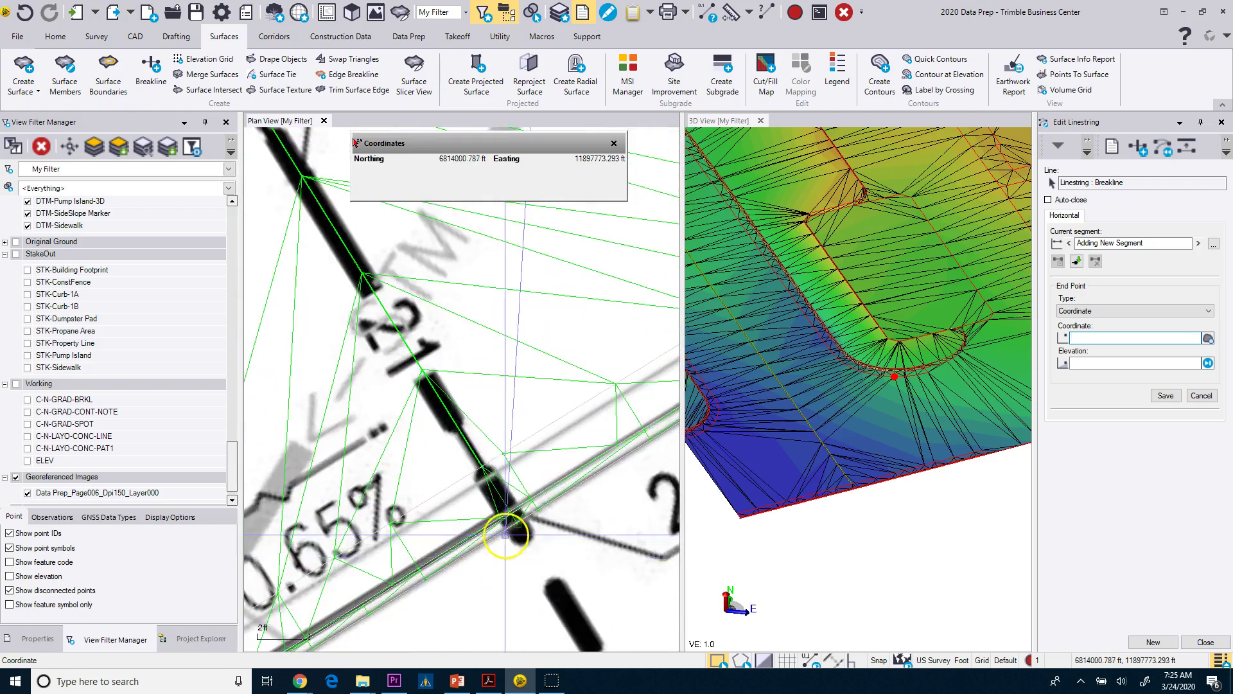
{"action": "scroll", "coordinate": [505, 534], "scroll_direction": "up", "scroll_amount": 3}
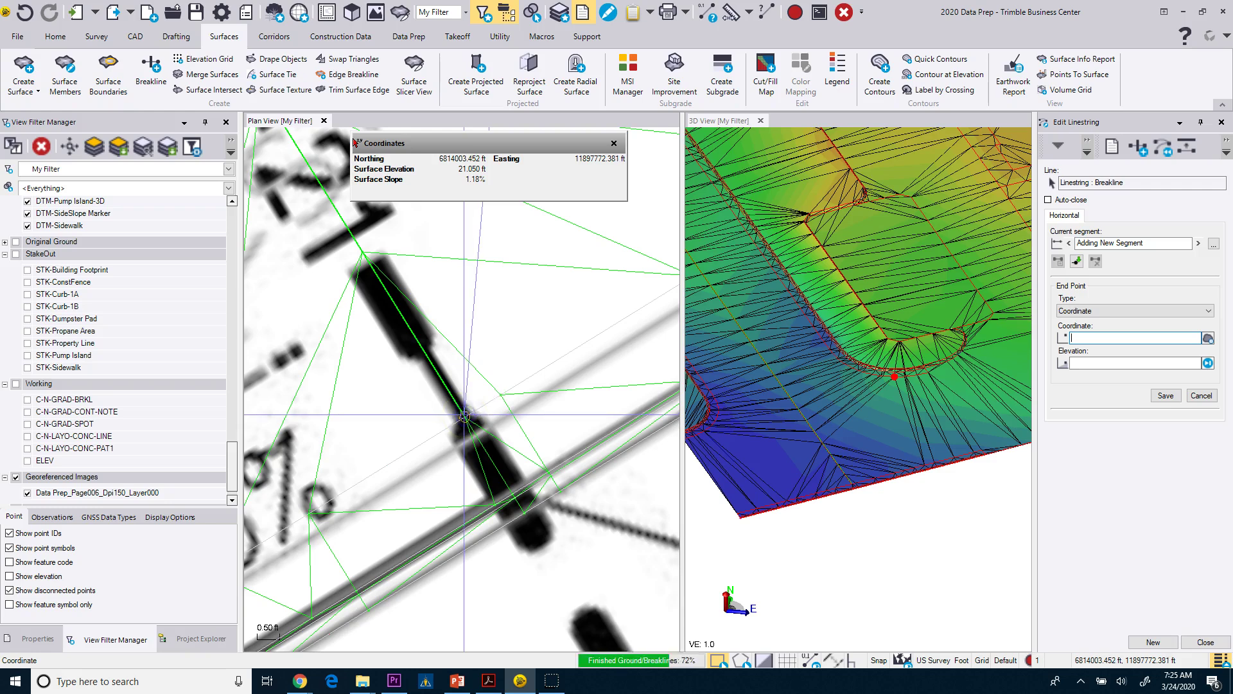
{"action": "scroll", "coordinate": [460, 417], "scroll_direction": "down", "scroll_amount": 3}
{"action": "scroll", "coordinate": [454, 417], "scroll_direction": "down", "scroll_amount": 4}
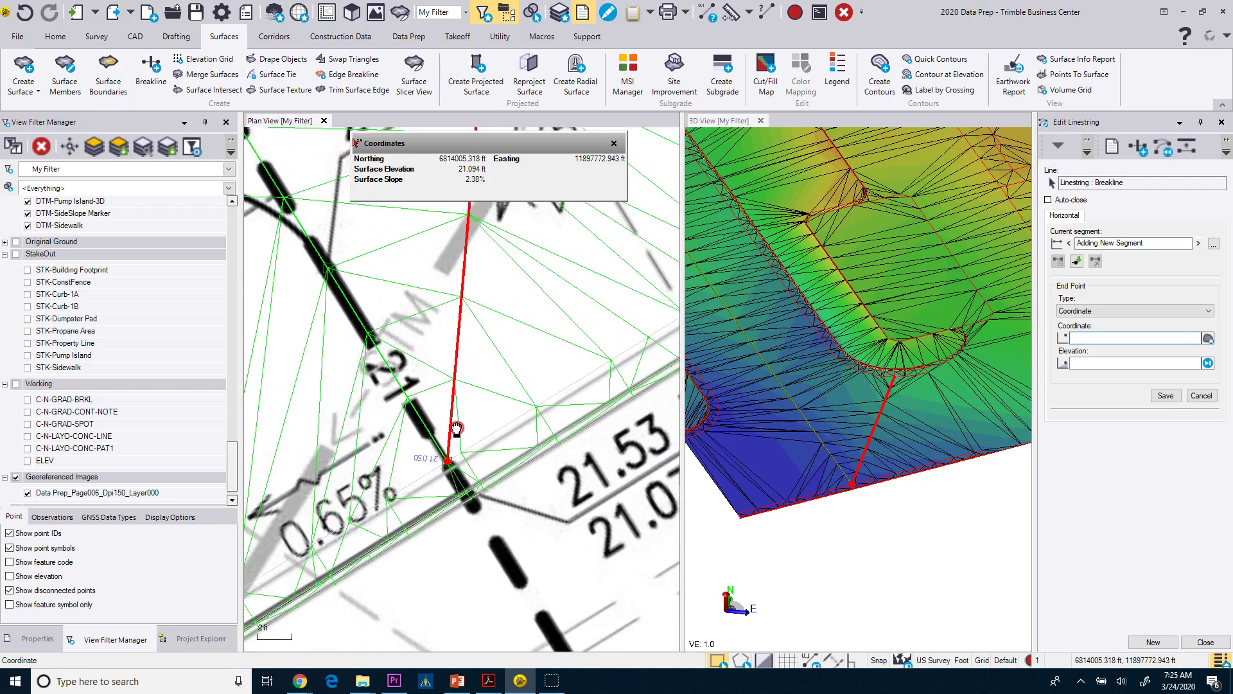
{"action": "scroll", "coordinate": [456, 427], "scroll_direction": "down", "scroll_amount": 3}
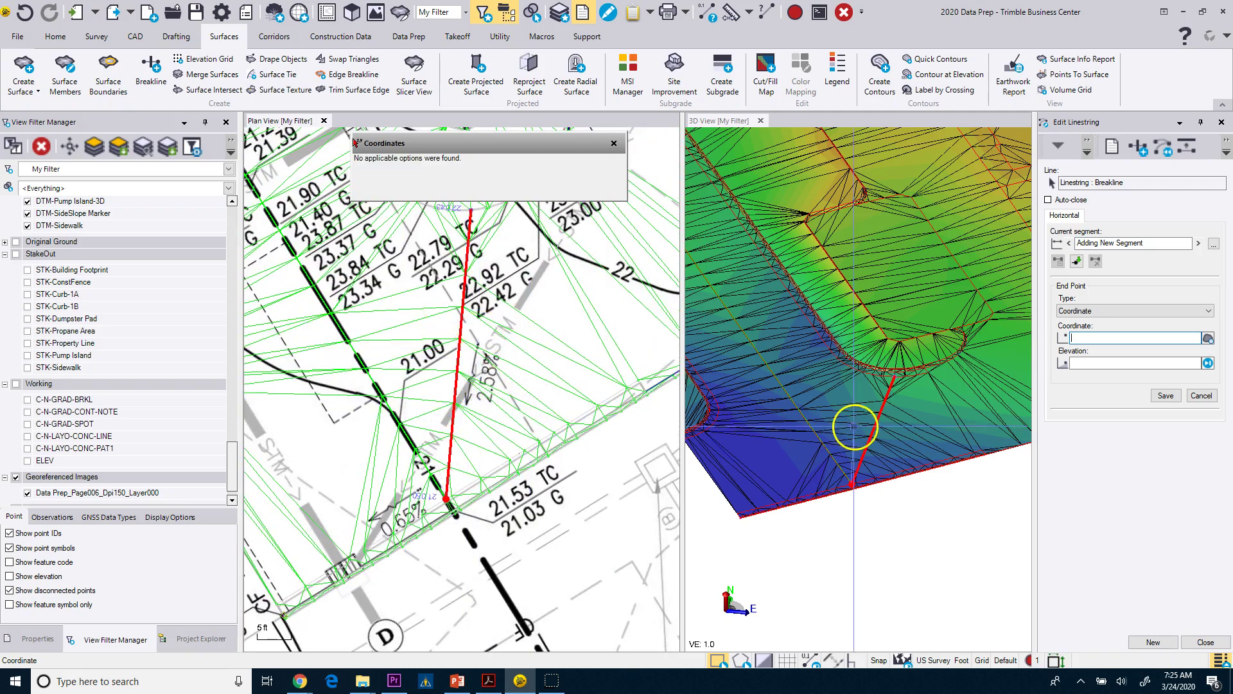
{"action": "left_click", "coordinate": [1206, 643]}
{"action": "middle_click_drag", "start_coordinate": [507, 308], "coordinate": [489, 406]}
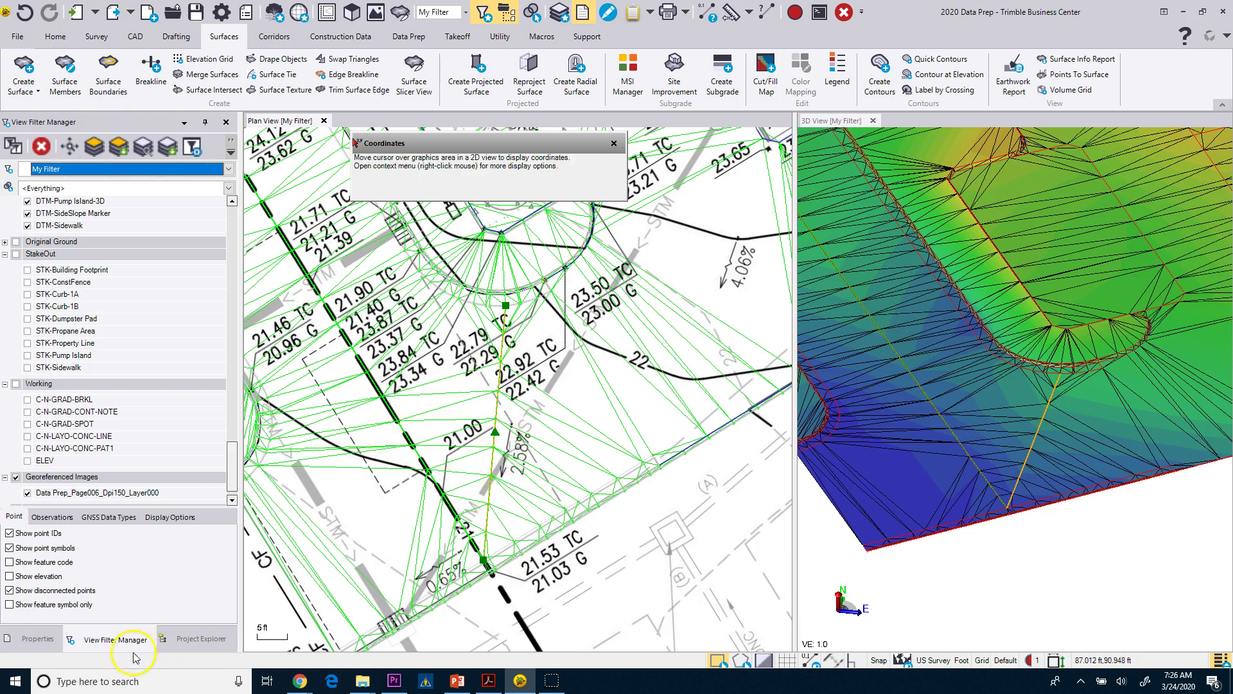
- Override the breakline's segment length and set its maximum segment length to 100 ft
{"action": "left_click", "coordinate": [35, 640]}
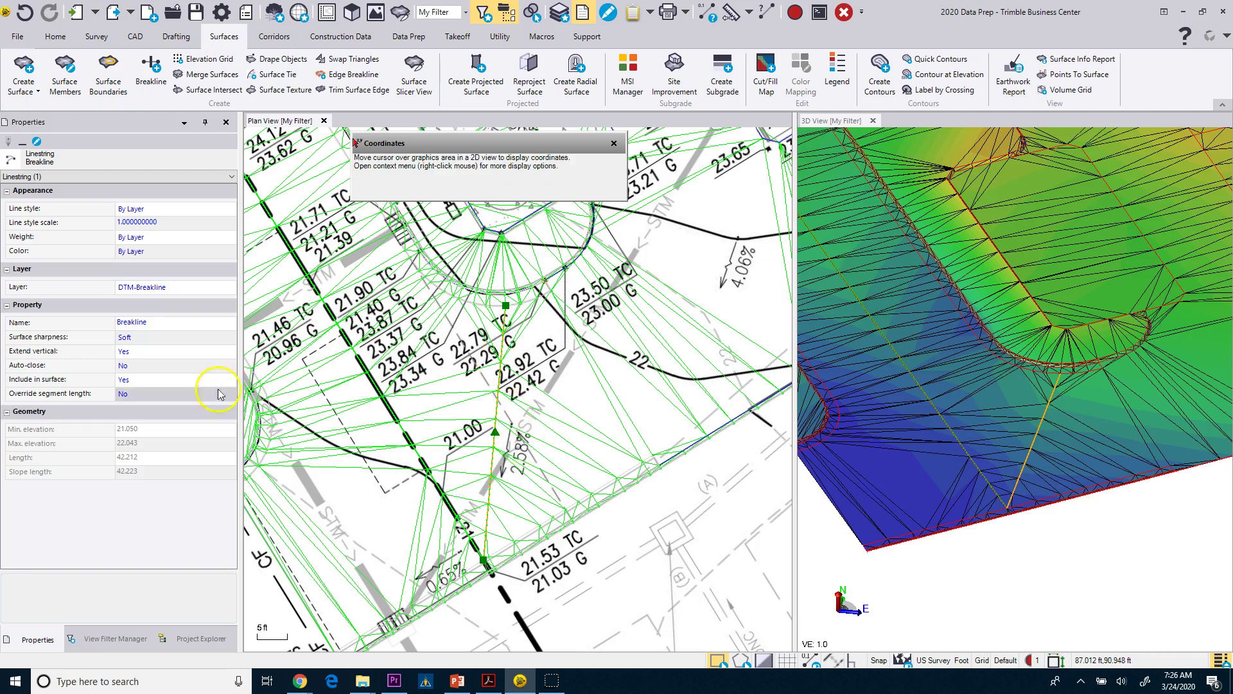
{"action": "left_click", "coordinate": [188, 396]}
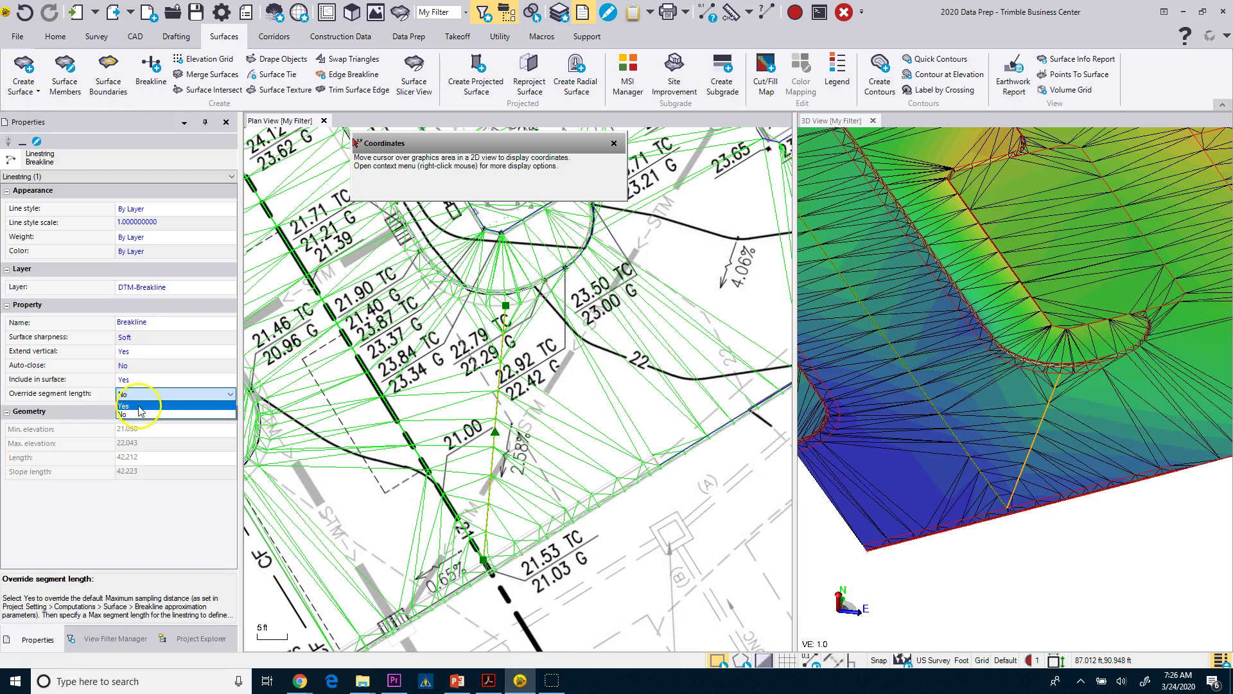
{"action": "left_click", "coordinate": [138, 406]}
{"action": "left_click", "coordinate": [214, 405]}
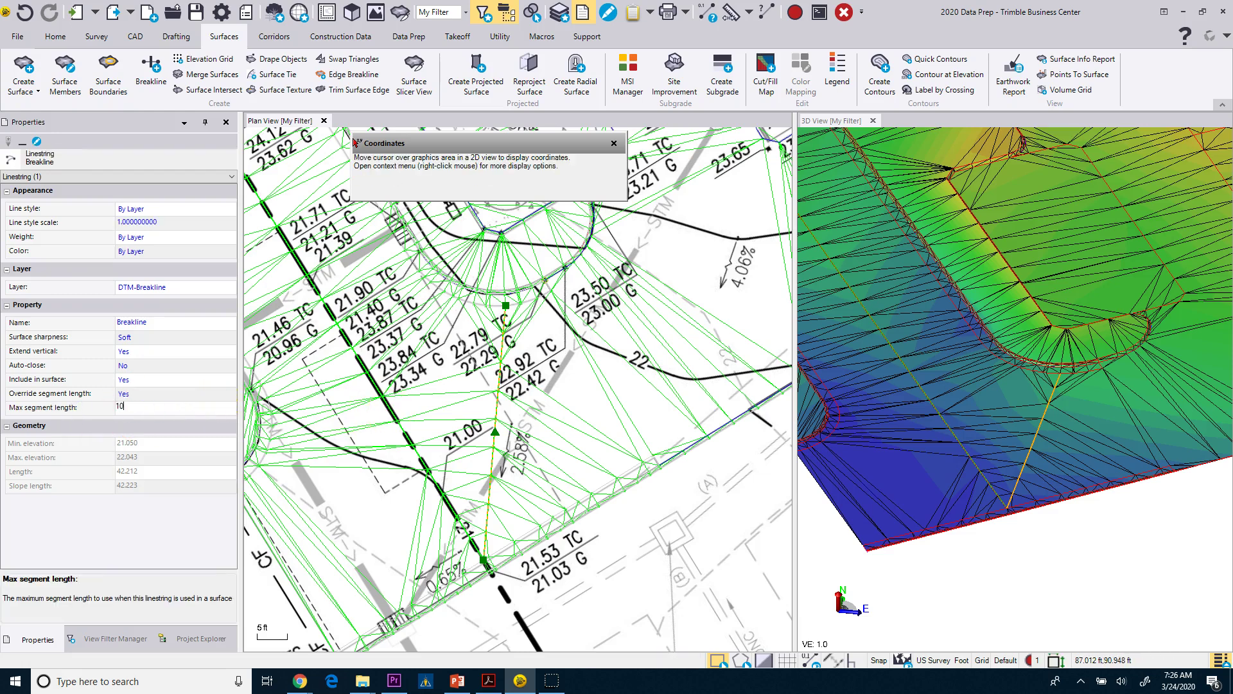
{"action": "type", "text": "100"}
{"action": "key", "text": "Return"}
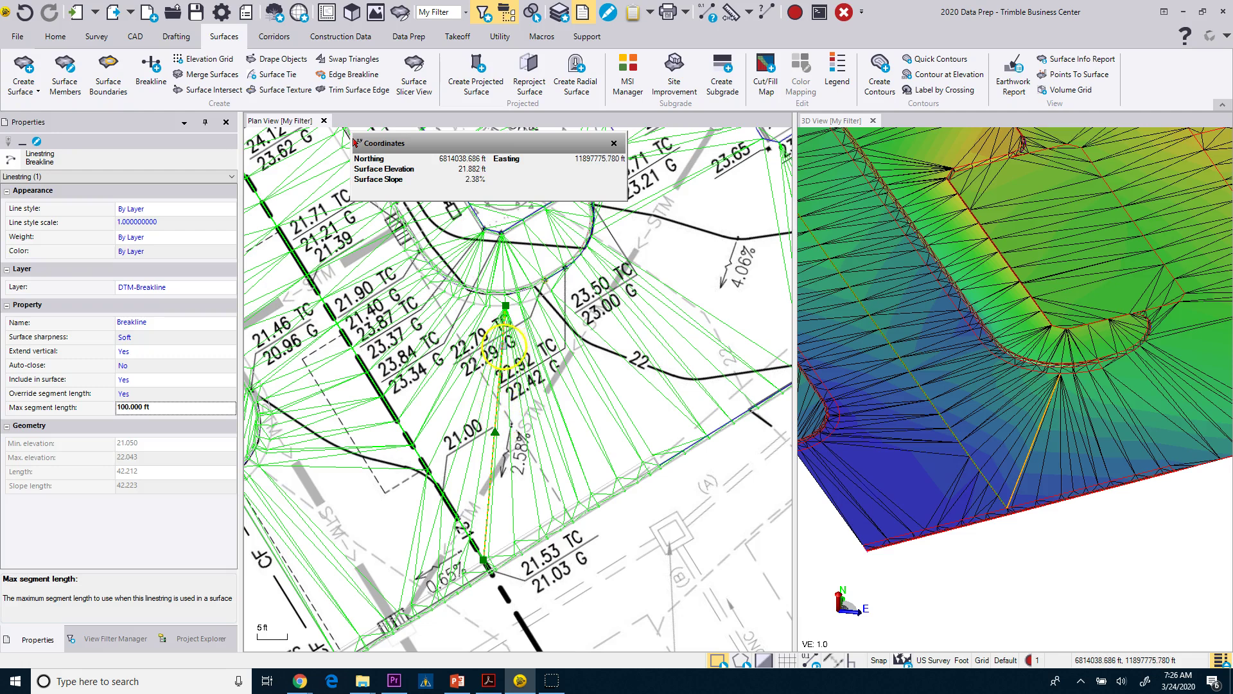
{"action": "left_click_drag", "start_coordinate": [996, 485], "coordinate": [1030, 462]}
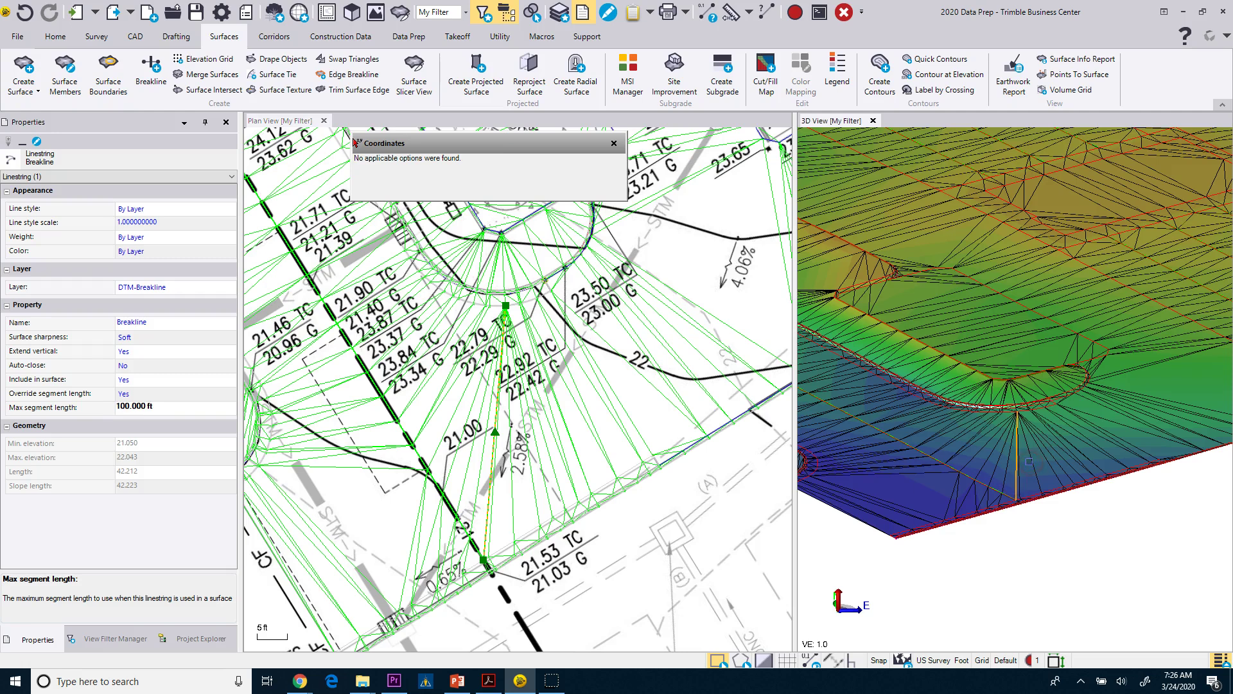
- Raise the 3D view's vertical exaggeration to 3.0 and examine the surface around the breakline from another angle
{"action": "scroll", "coordinate": [1028, 461], "scroll_direction": "up", "scroll_amount": 4, "text": "shift"}
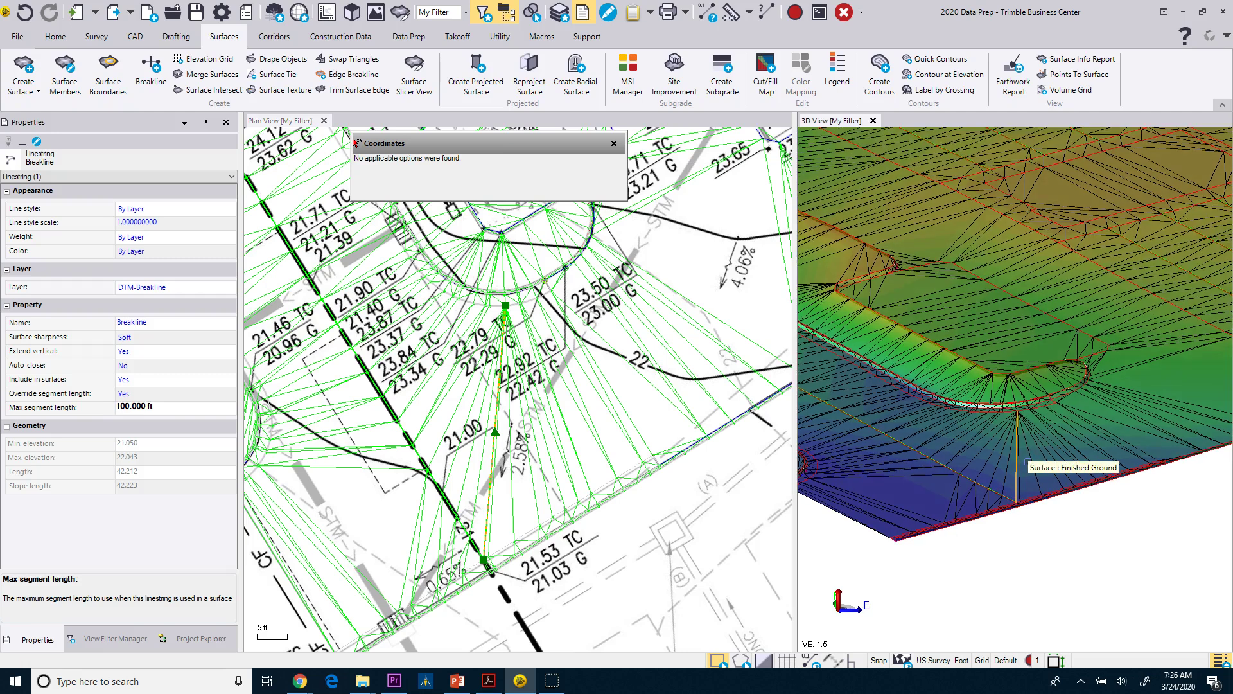
{"action": "left_click_drag", "start_coordinate": [1026, 466], "coordinate": [941, 480]}
{"action": "scroll", "coordinate": [951, 438], "scroll_direction": "down", "scroll_amount": 3}
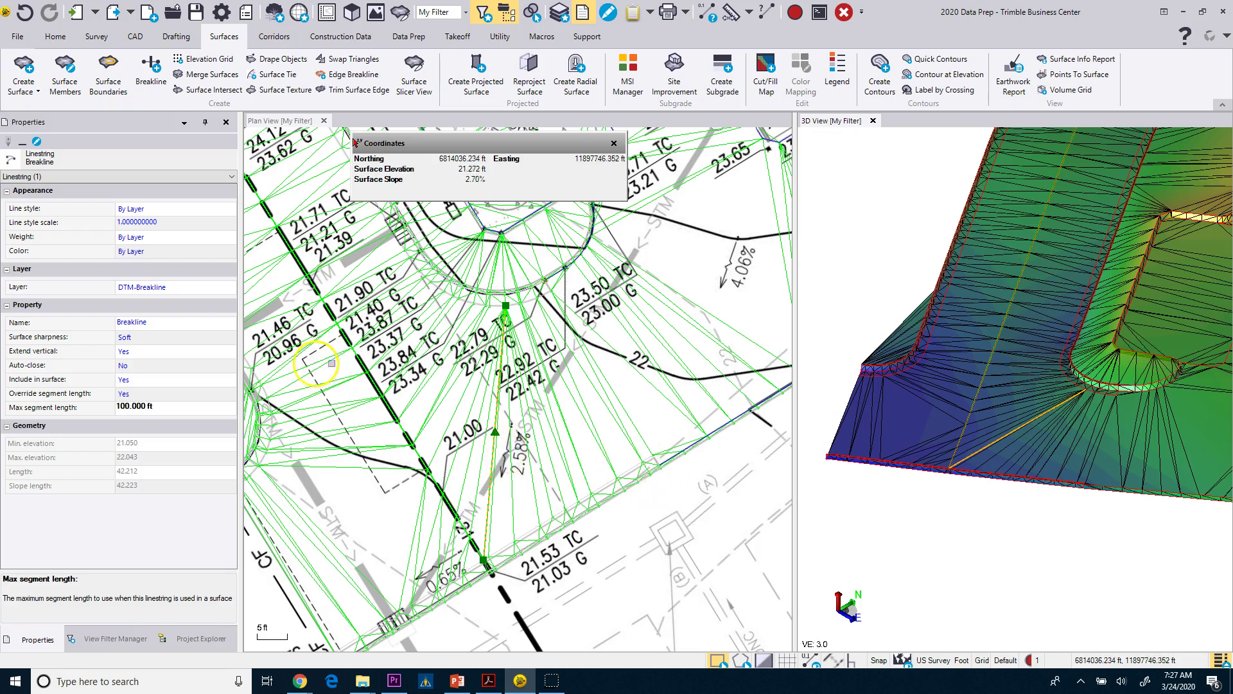
- Create a sharp linestring named Breakline on layer DTM-Breakline with extend vertical enabled
{"action": "scroll", "coordinate": [449, 337], "scroll_direction": "down", "scroll_amount": 2}
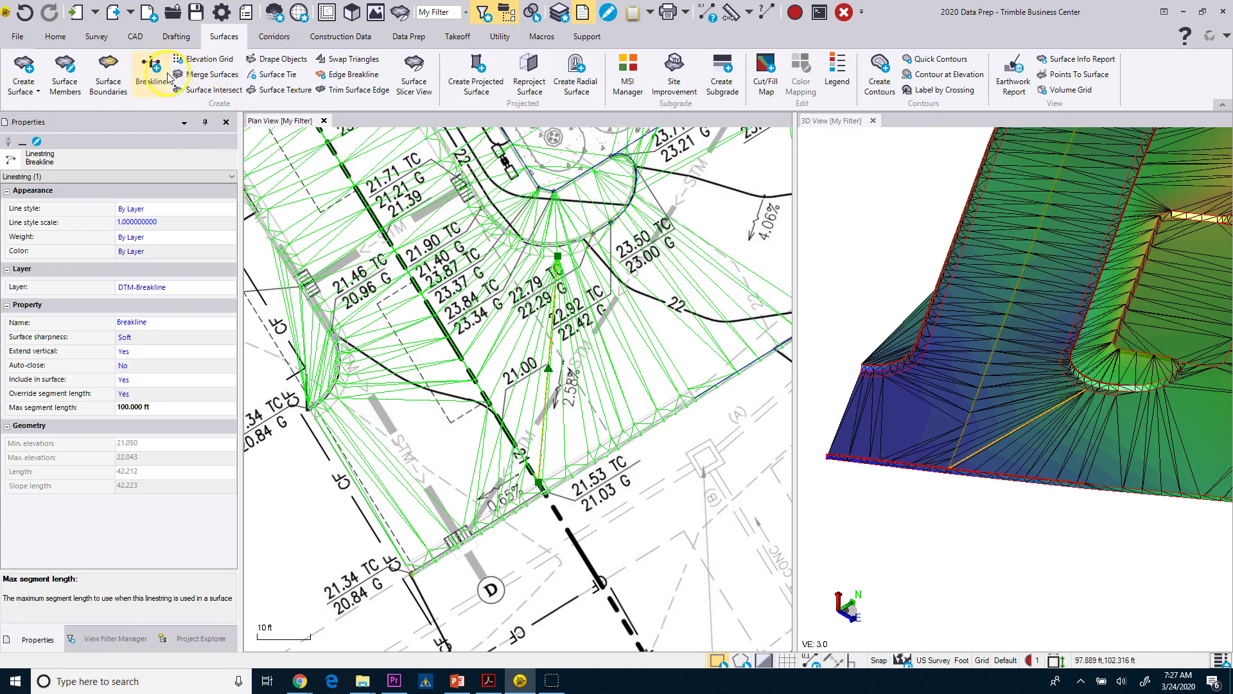
{"action": "left_click", "coordinate": [135, 36]}
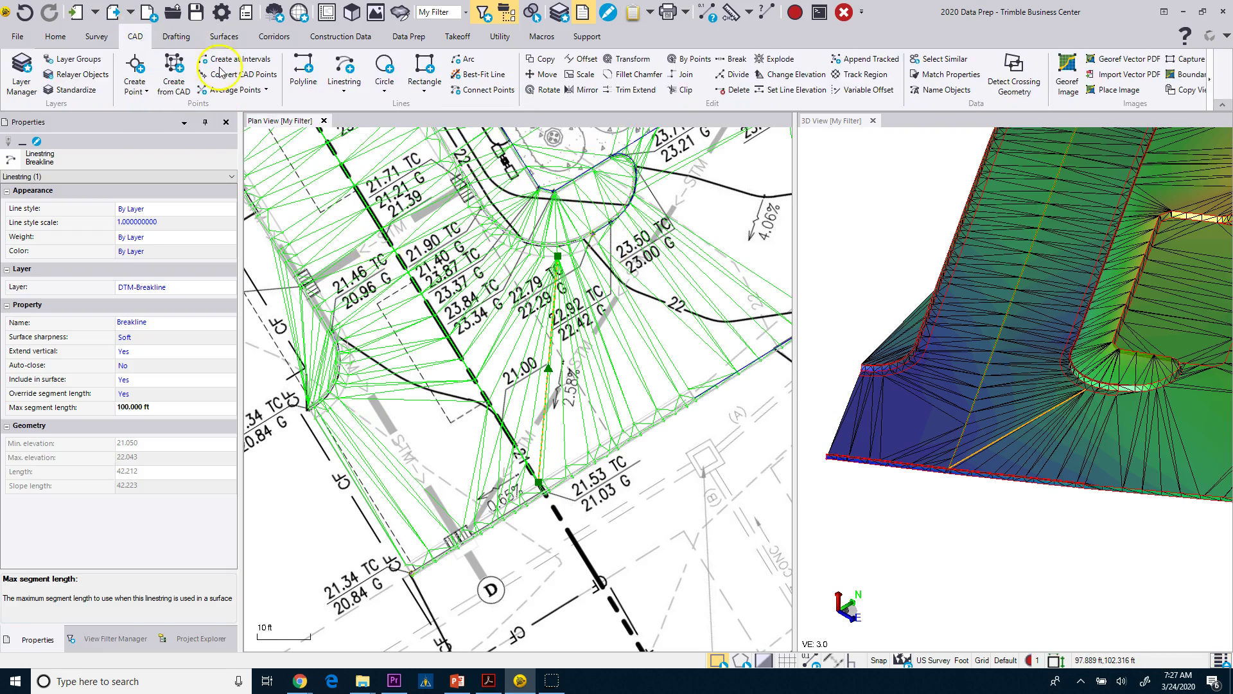
{"action": "left_click", "coordinate": [333, 74]}
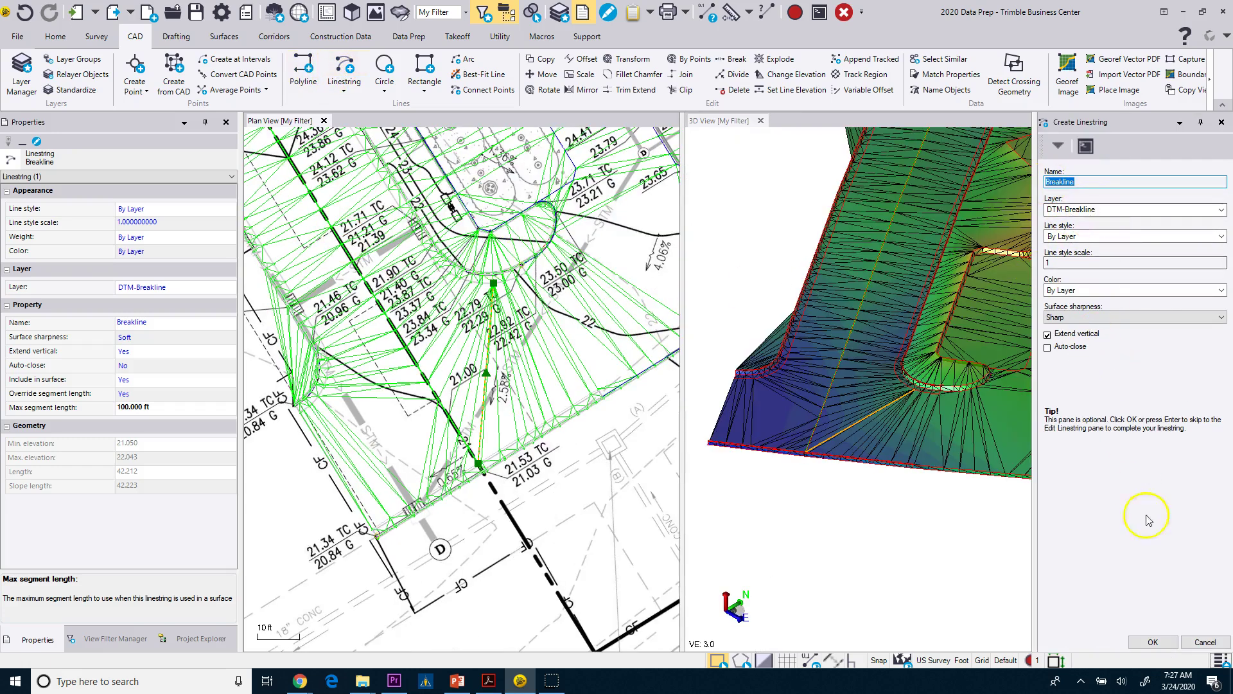
{"action": "left_click", "coordinate": [1153, 642]}
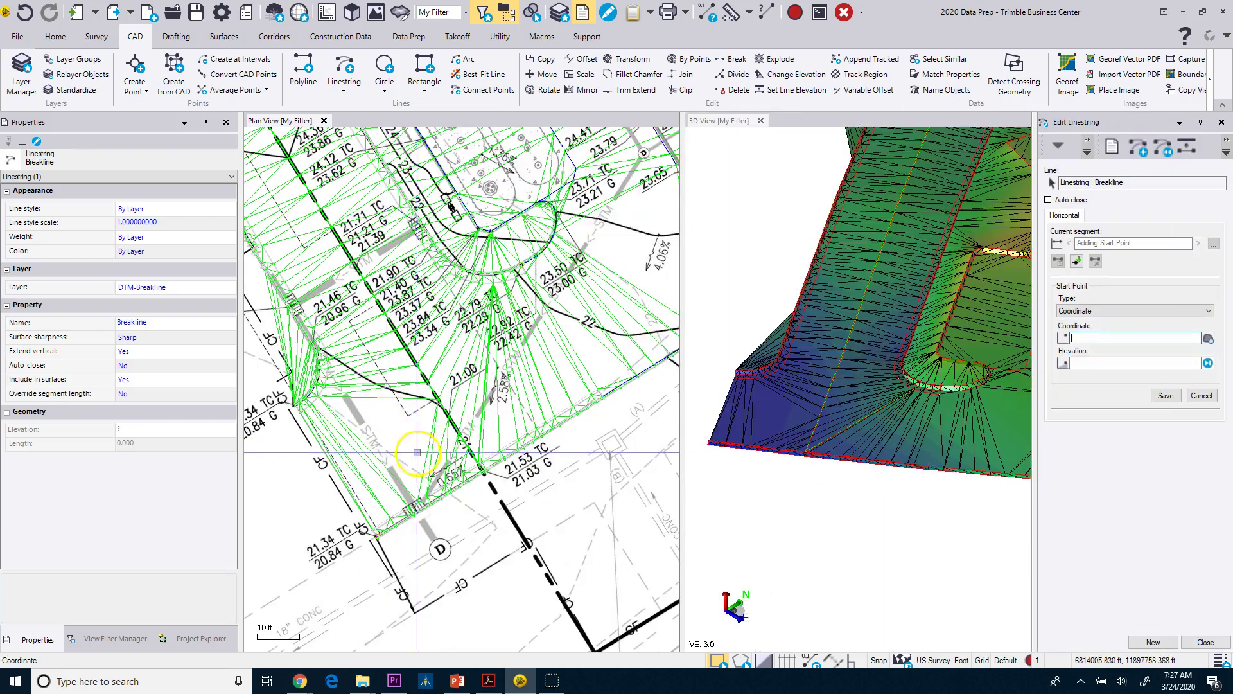
- Draw the linestring about 40.4 ft long from the 21 contour near the 21.03 G spot to the curb return by 20.84 G, and finish editing
{"action": "scroll", "coordinate": [453, 487], "scroll_direction": "up", "scroll_amount": 3}
{"action": "scroll", "coordinate": [496, 413], "scroll_direction": "up", "scroll_amount": 2}
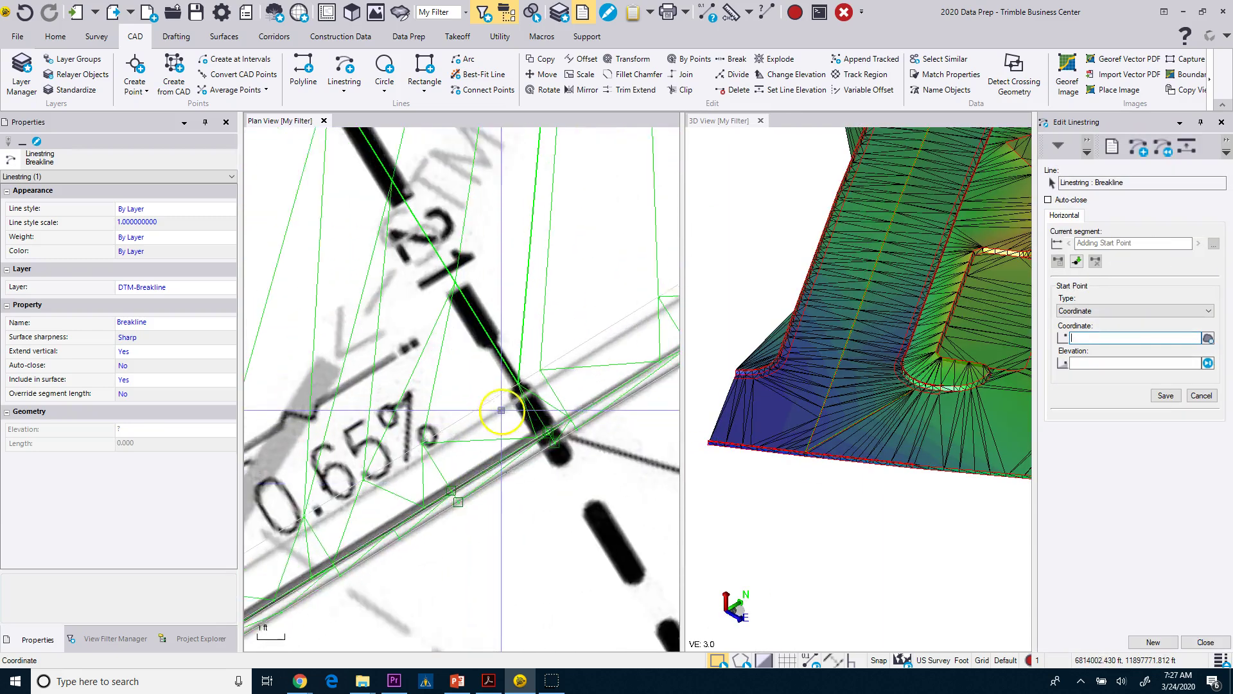
{"action": "left_click", "coordinate": [522, 376]}
{"action": "scroll", "coordinate": [482, 422], "scroll_direction": "down", "scroll_amount": 5}
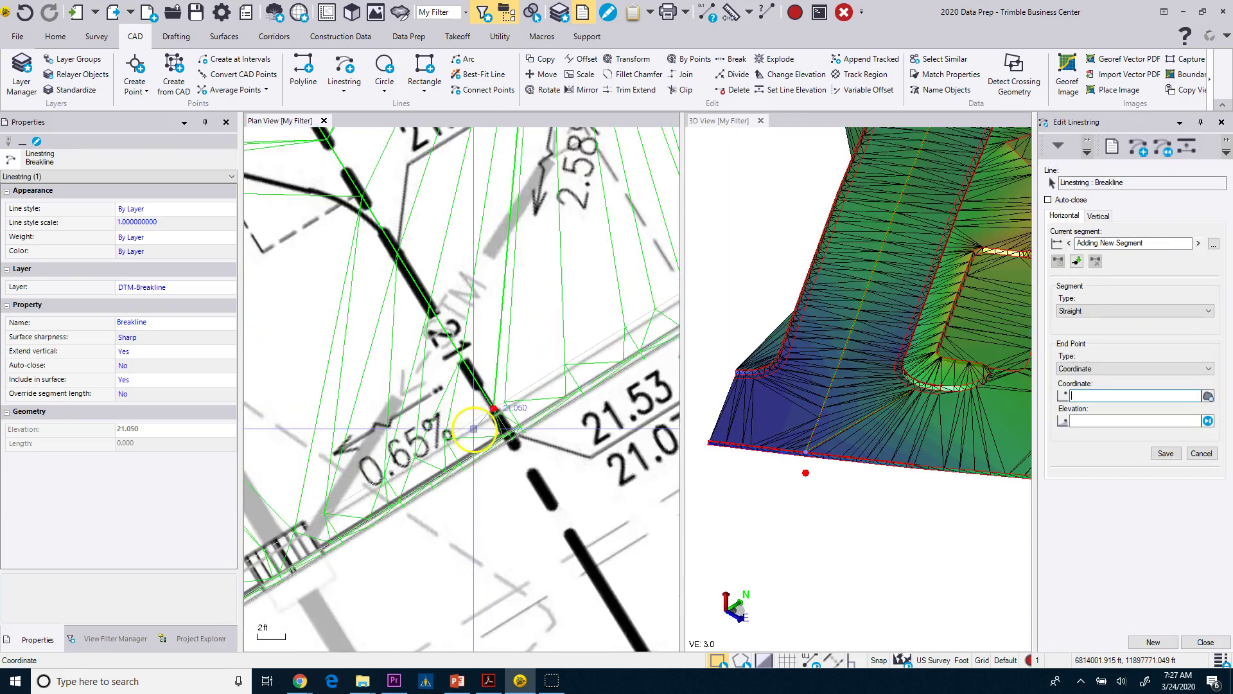
{"action": "scroll", "coordinate": [344, 363], "scroll_direction": "up", "scroll_amount": 4}
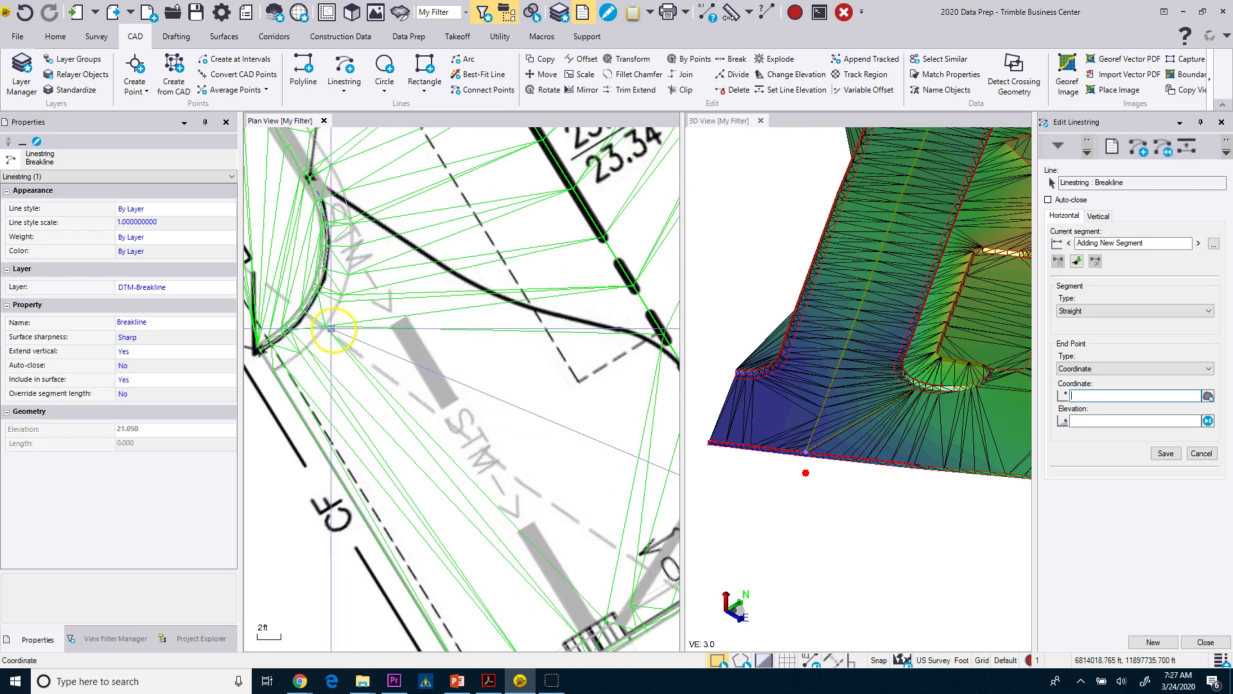
{"action": "left_click", "coordinate": [327, 327]}
{"action": "scroll", "coordinate": [340, 347], "scroll_direction": "down", "scroll_amount": 4}
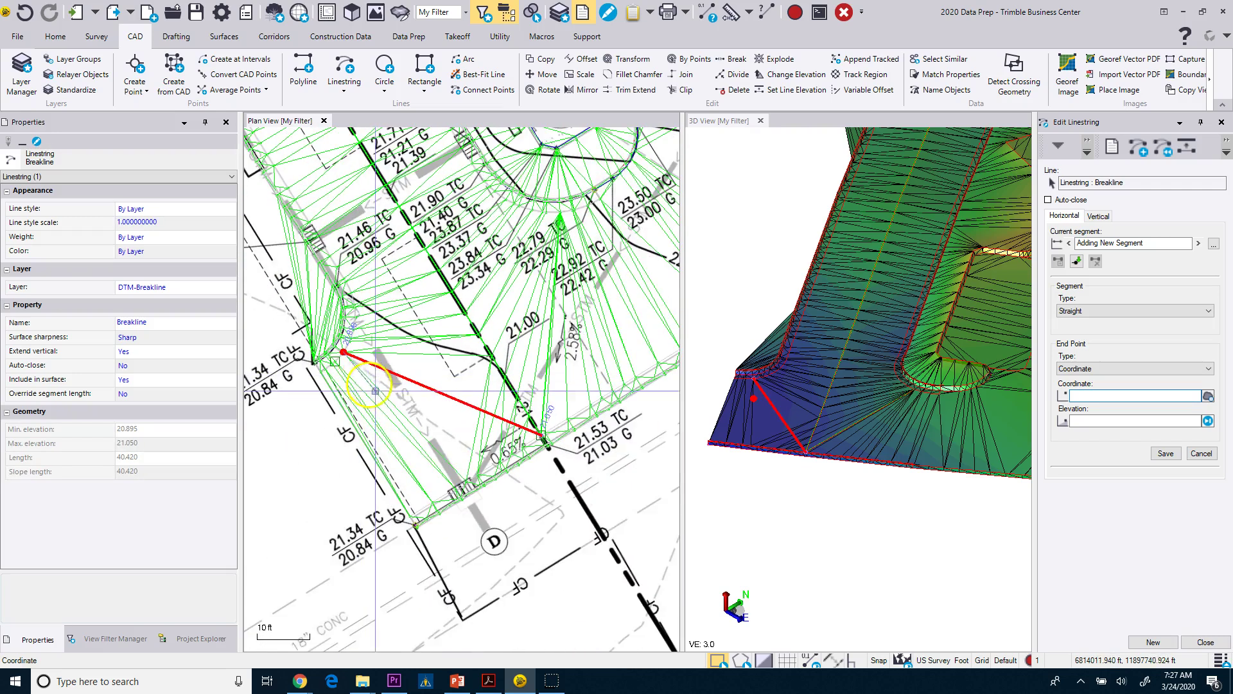
{"action": "left_click", "coordinate": [1203, 642]}
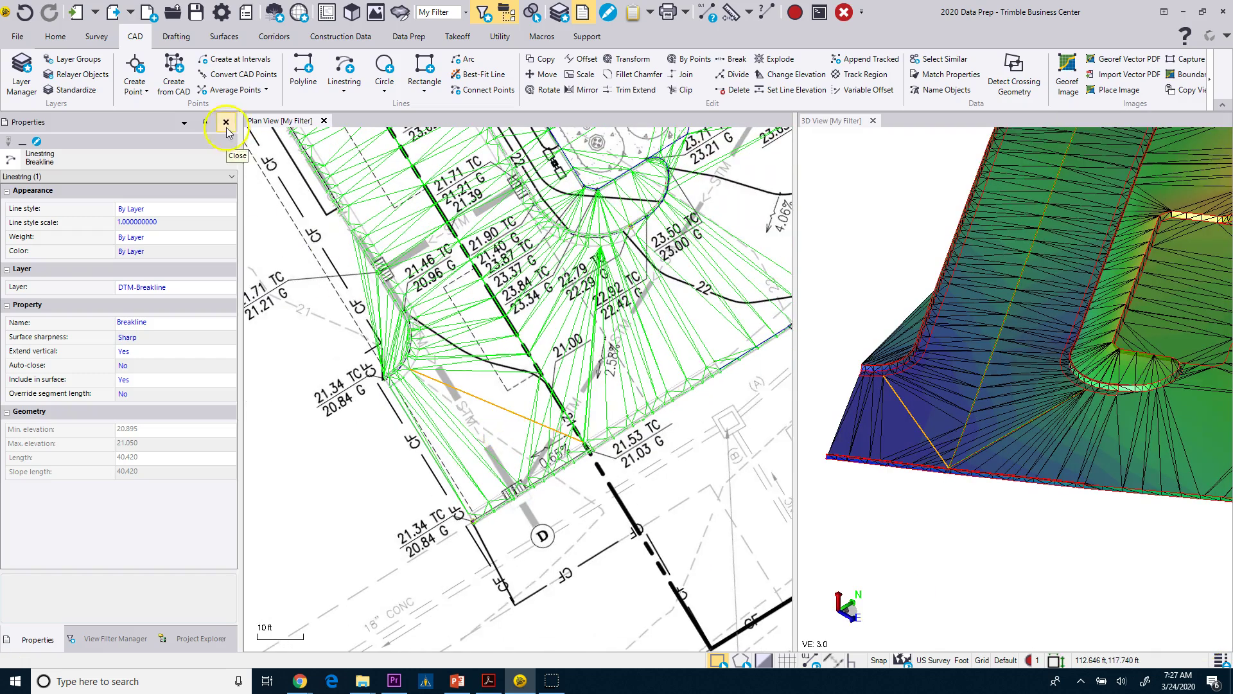
- Add the selected linestring as a member of the Finished Ground surface
{"action": "left_click", "coordinate": [224, 37]}
{"action": "left_click", "coordinate": [66, 76]}
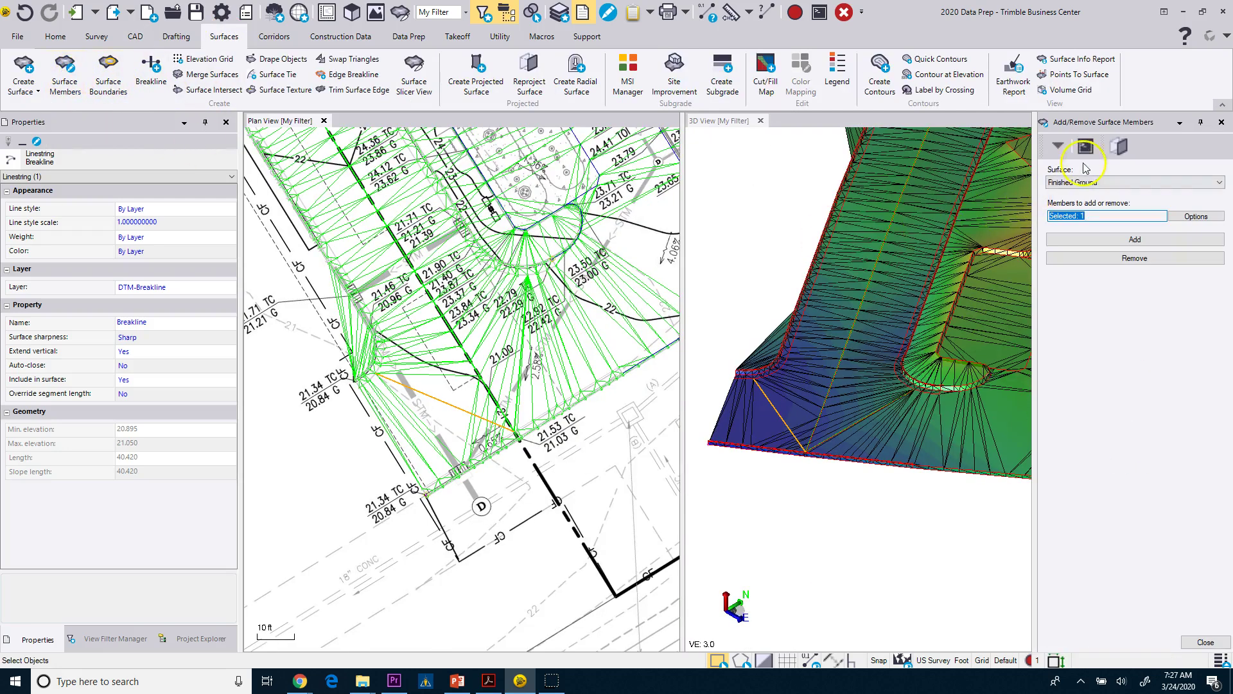
{"action": "left_click", "coordinate": [1135, 240]}
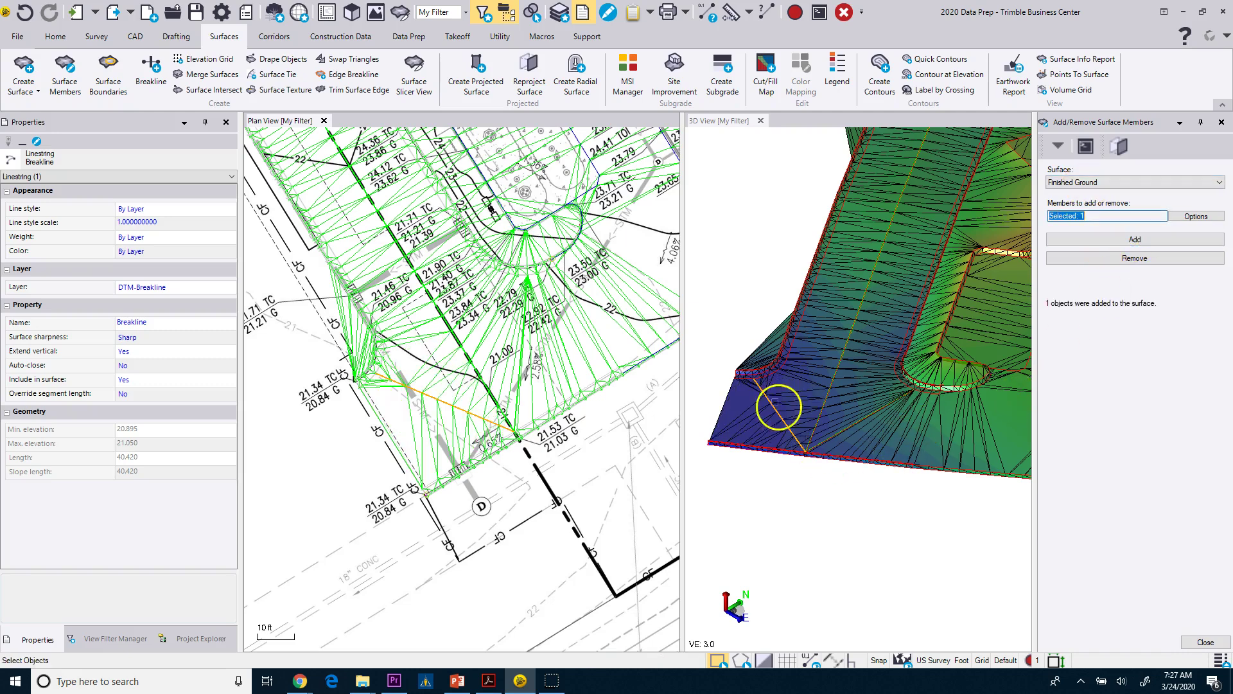
{"action": "left_click", "coordinate": [1206, 643]}
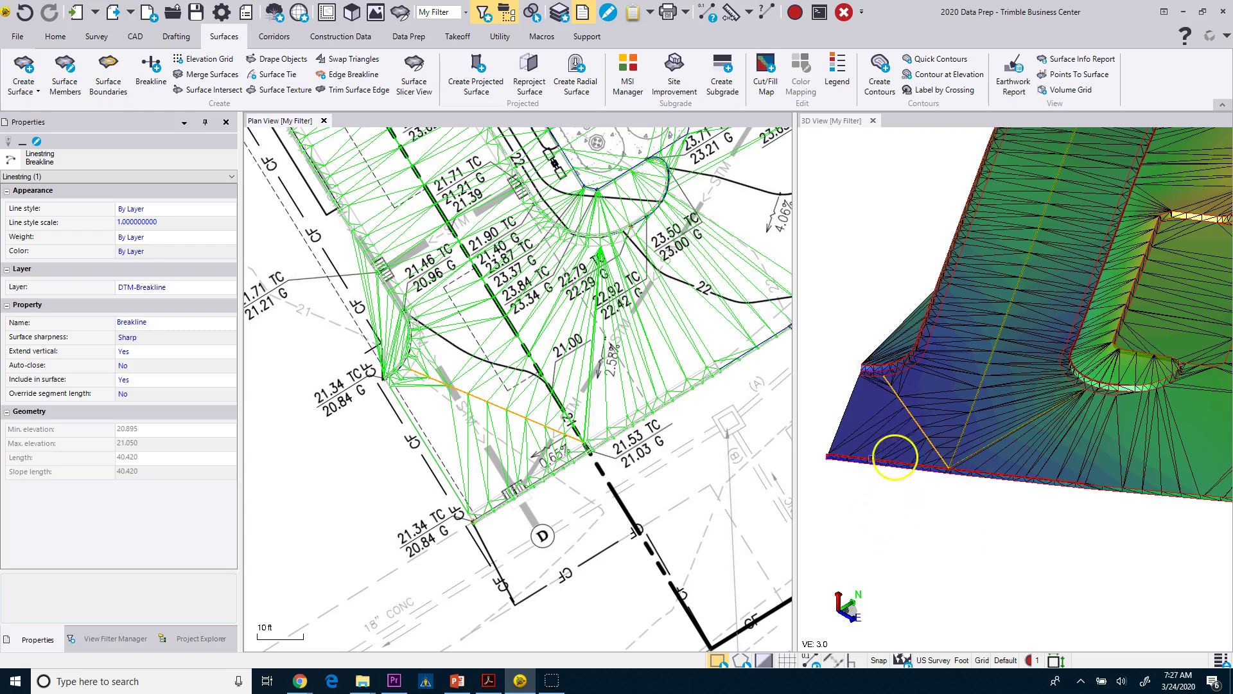
- Override the new linestring's segment length and set its maximum segment length to 100 ft
{"action": "scroll", "coordinate": [474, 400], "scroll_direction": "up", "scroll_amount": 3}
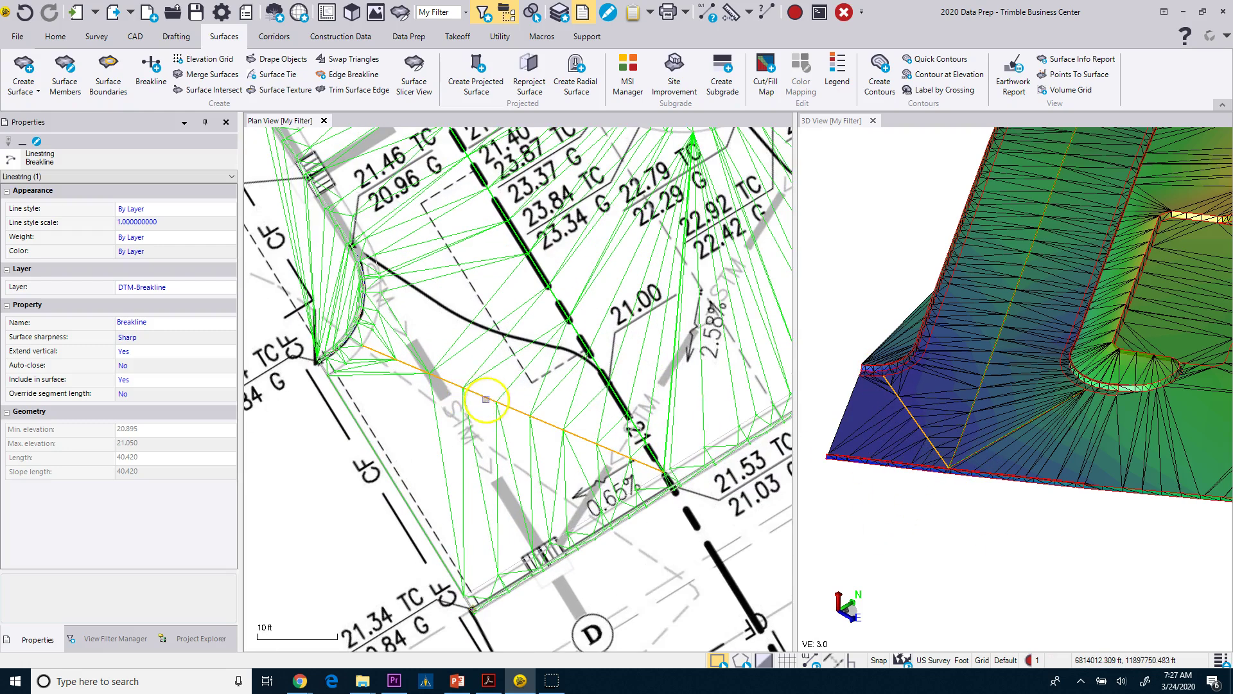
{"action": "left_click", "coordinate": [166, 393]}
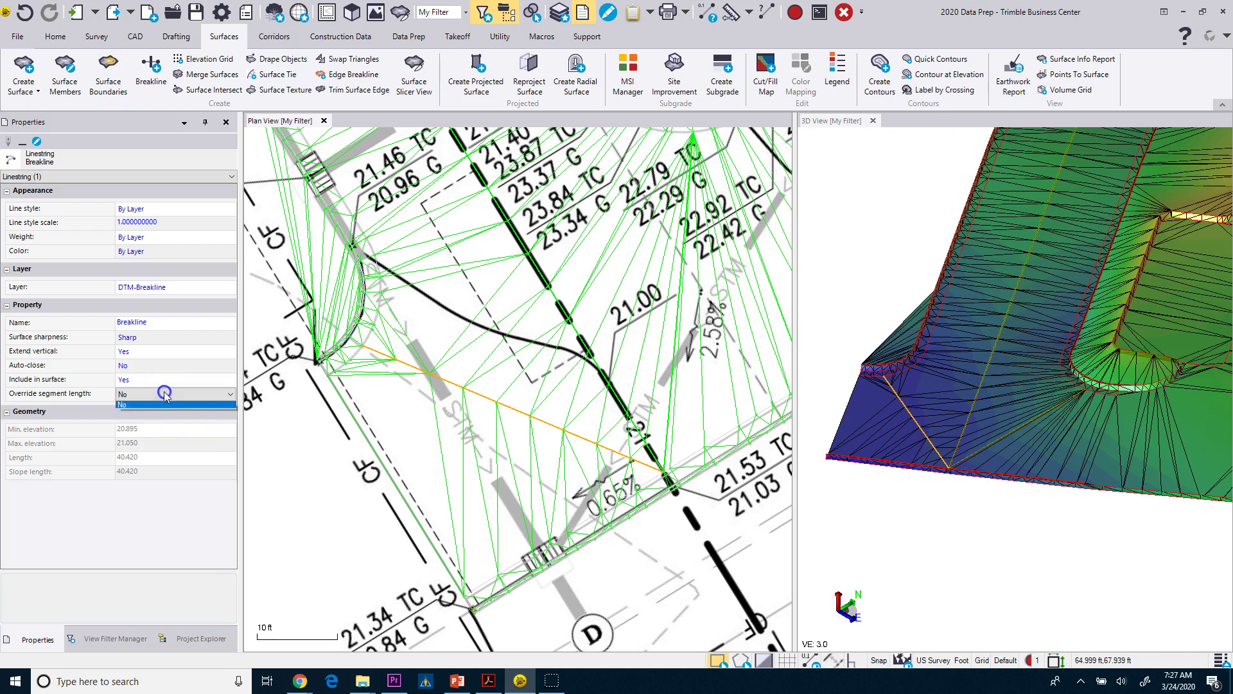
{"action": "left_click", "coordinate": [160, 405]}
{"action": "left_click", "coordinate": [161, 406]}
{"action": "left_click", "coordinate": [65, 406]}
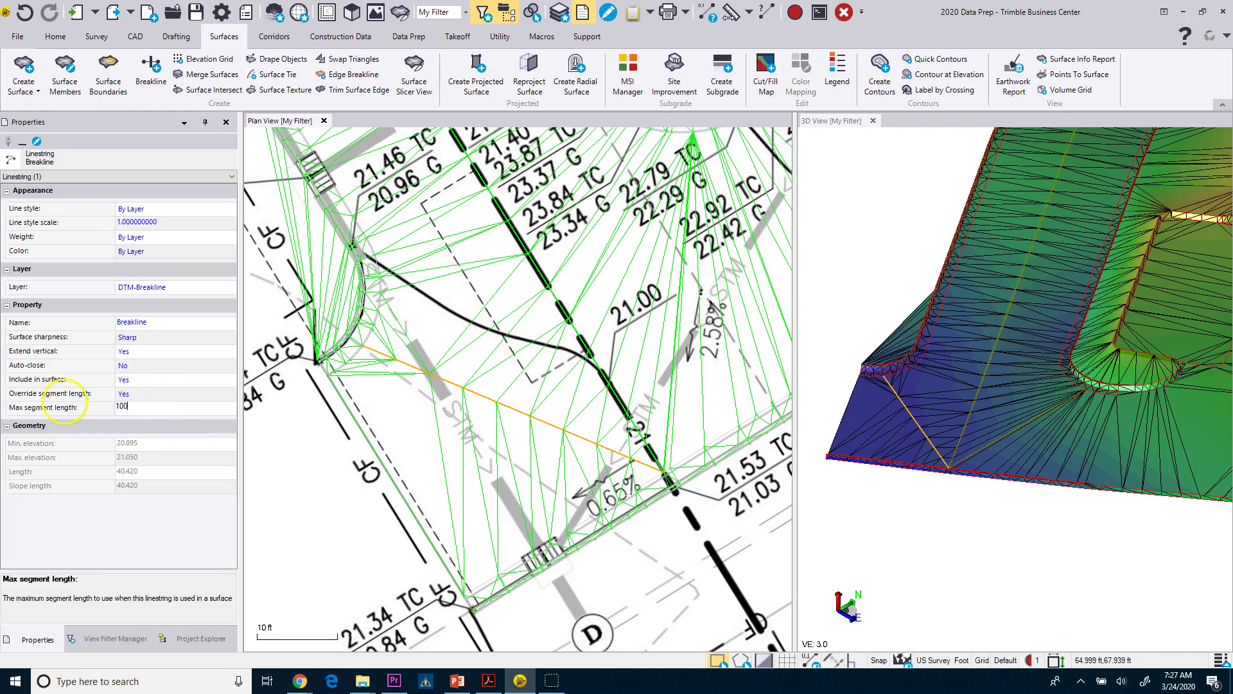
{"action": "key", "text": "Return"}
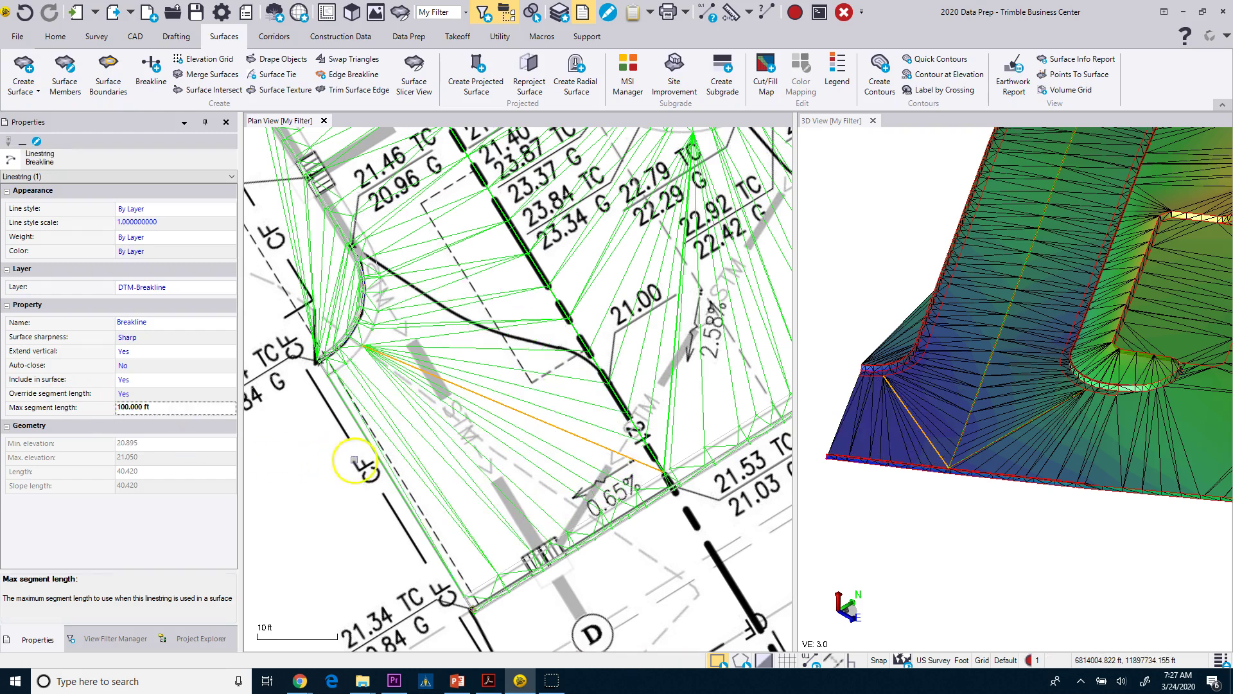
- Deselect the linestring and examine the surface's triangulation around the entrance and island in the 3D and plan views
{"action": "scroll", "coordinate": [908, 510], "scroll_direction": "down", "scroll_amount": 2}
{"action": "left_click_drag", "start_coordinate": [908, 510], "coordinate": [922, 420]}
{"action": "middle_click_drag", "start_coordinate": [923, 421], "coordinate": [901, 475]}
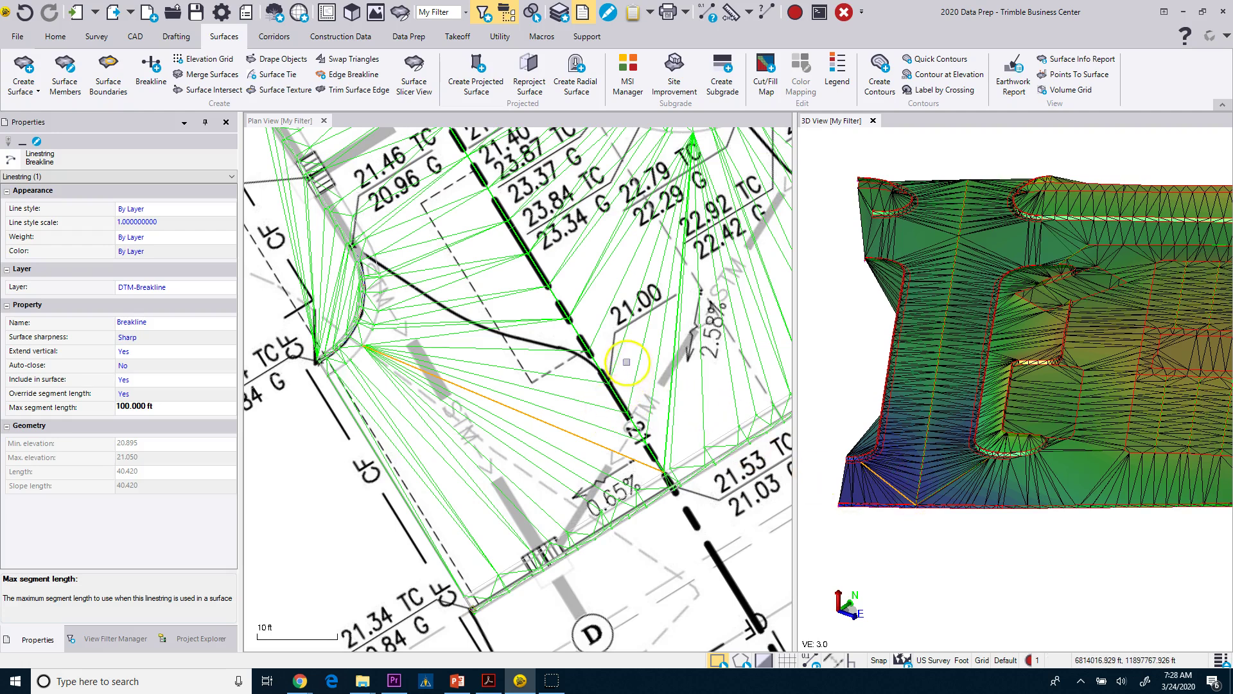
{"action": "key", "text": "Escape"}
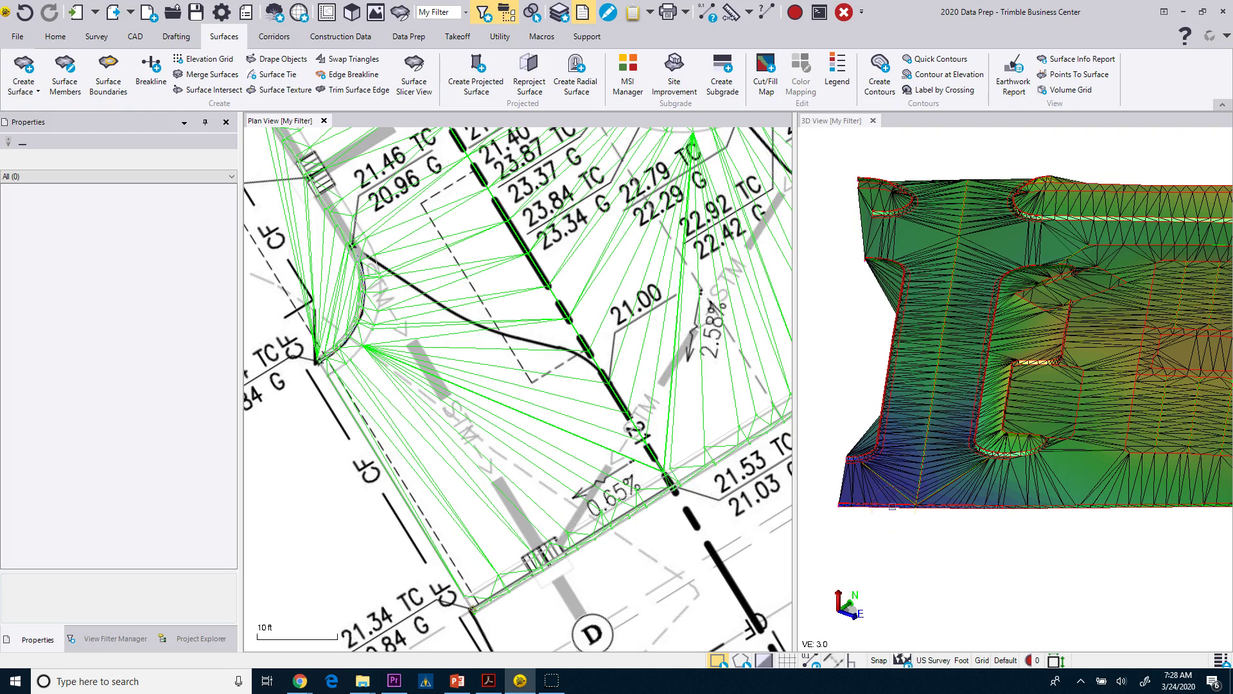
{"action": "scroll", "coordinate": [945, 476], "scroll_direction": "up", "scroll_amount": 3}
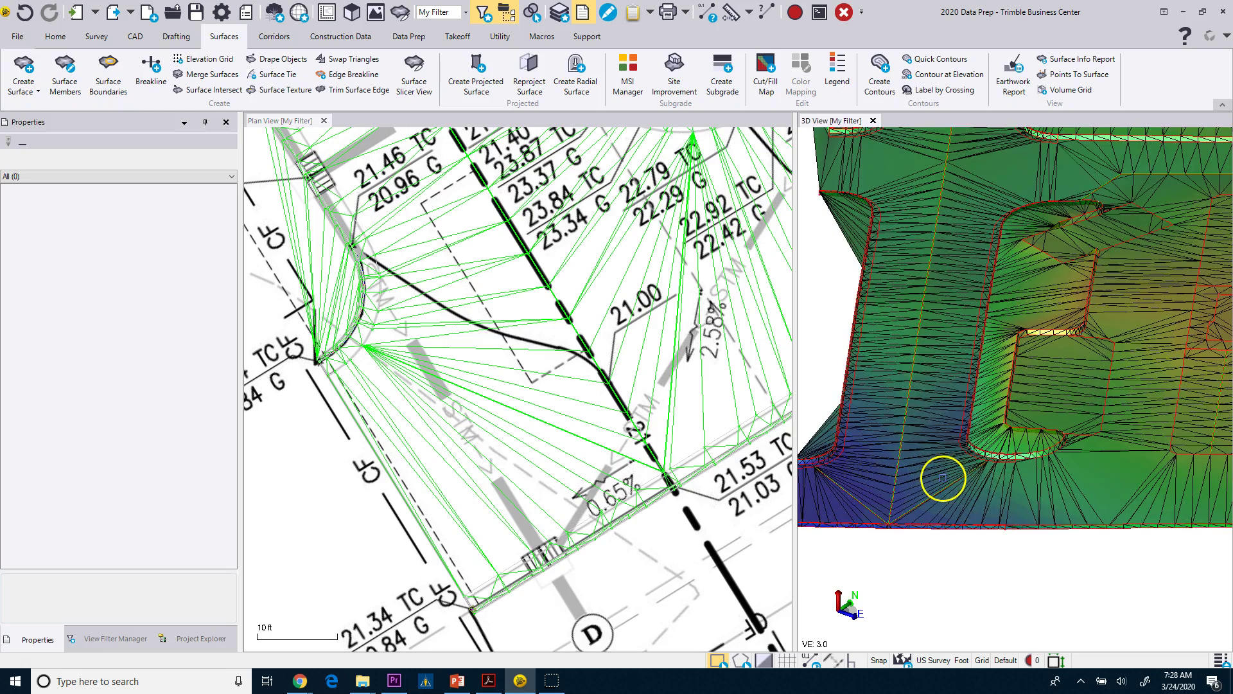
{"action": "scroll", "coordinate": [975, 485], "scroll_direction": "up", "scroll_amount": 2}
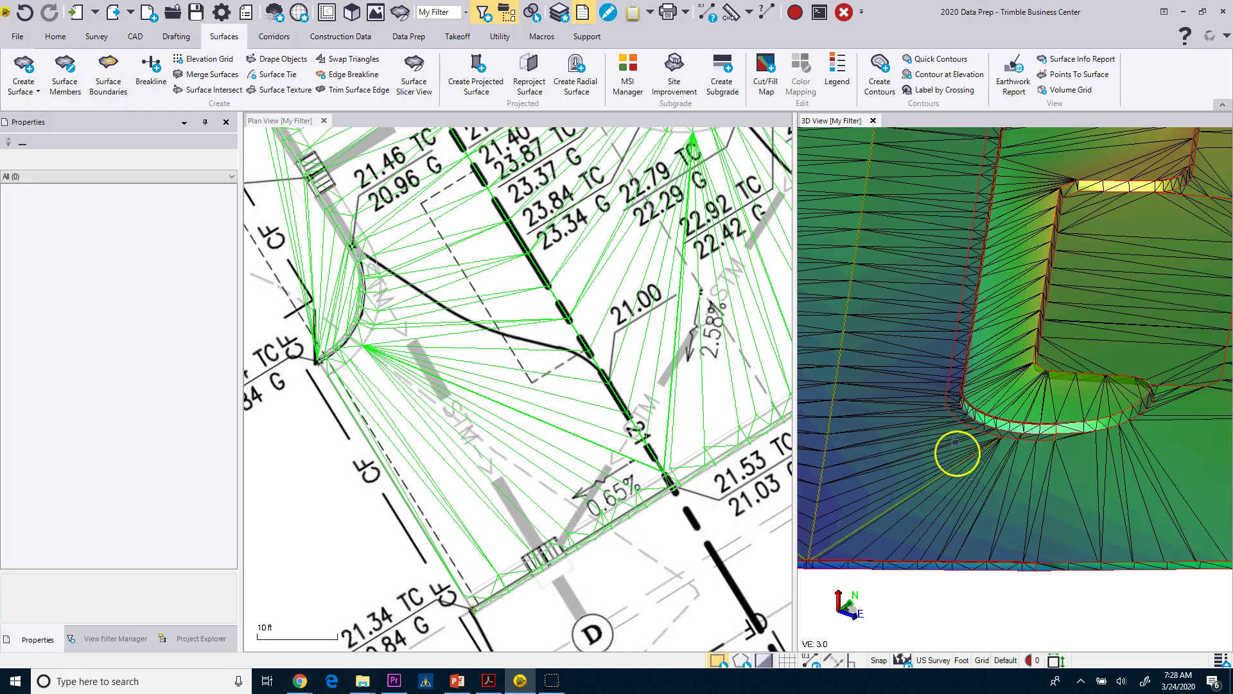
{"action": "scroll", "coordinate": [578, 455], "scroll_direction": "down", "scroll_amount": 3}
{"action": "scroll", "coordinate": [551, 473], "scroll_direction": "up", "scroll_amount": 1}
{"action": "middle_click_drag", "start_coordinate": [552, 474], "coordinate": [545, 480]}
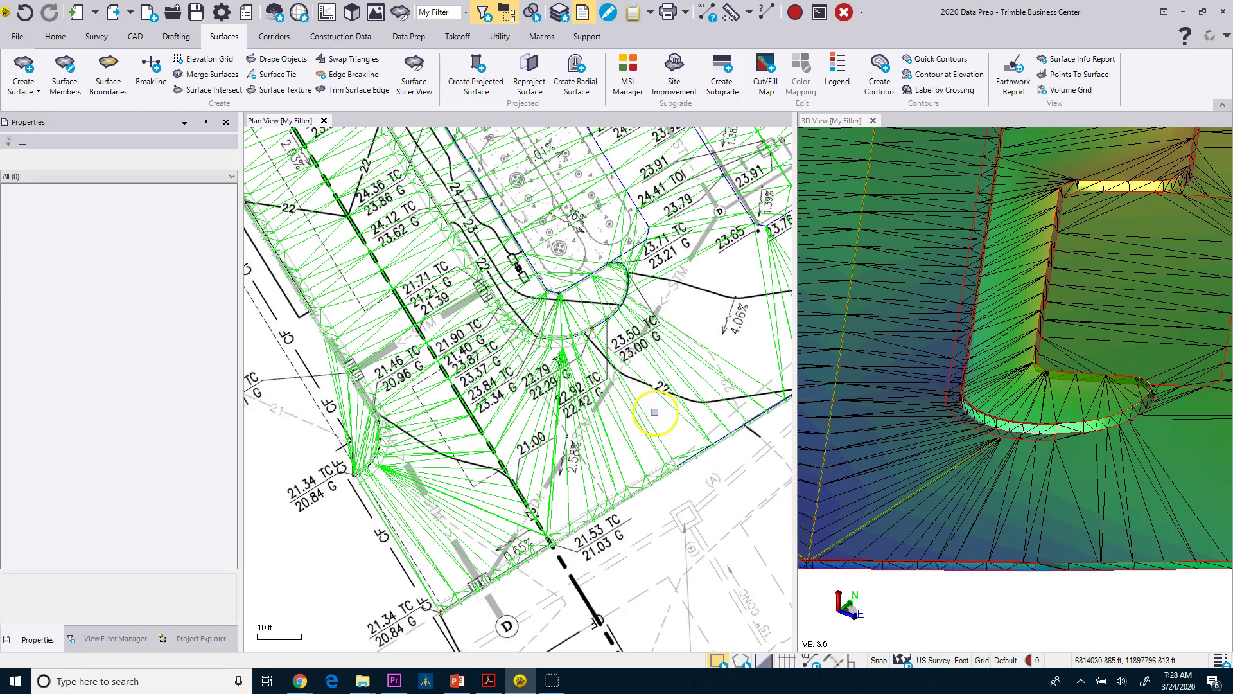
- Delete the soft breakline that runs from the island's rounded end to the 21 contour near 21.03 G
{"action": "left_click", "coordinate": [896, 503]}
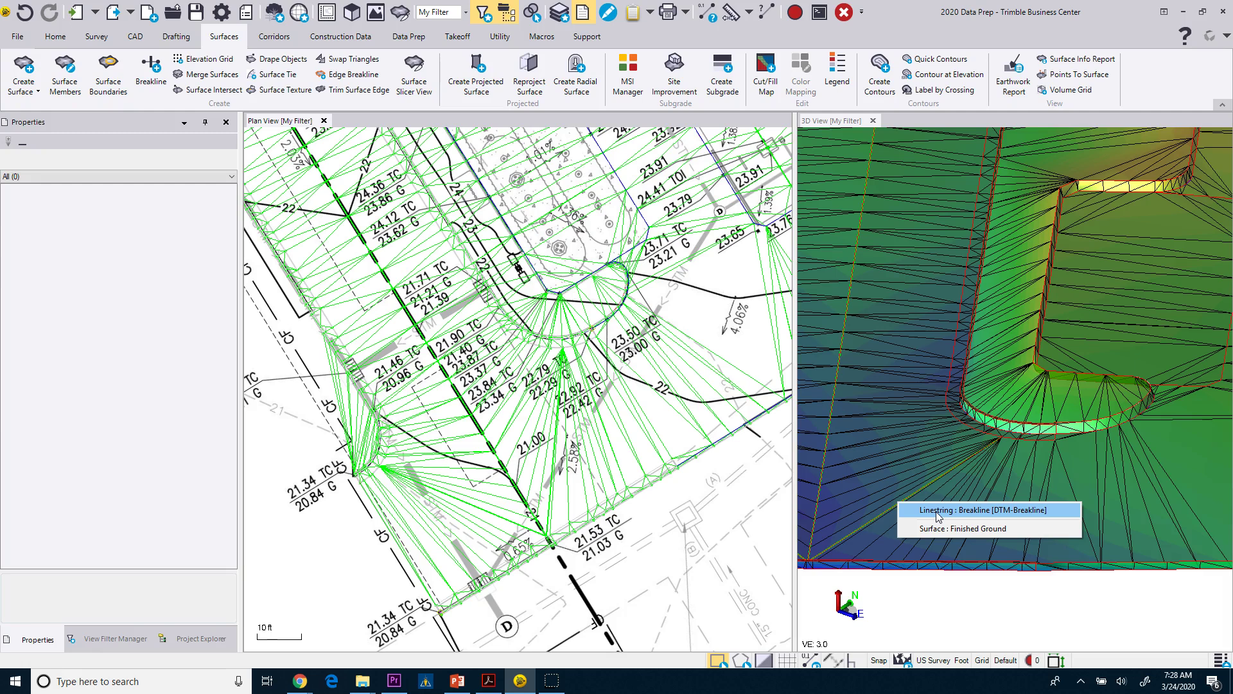
{"action": "left_click", "coordinate": [937, 510]}
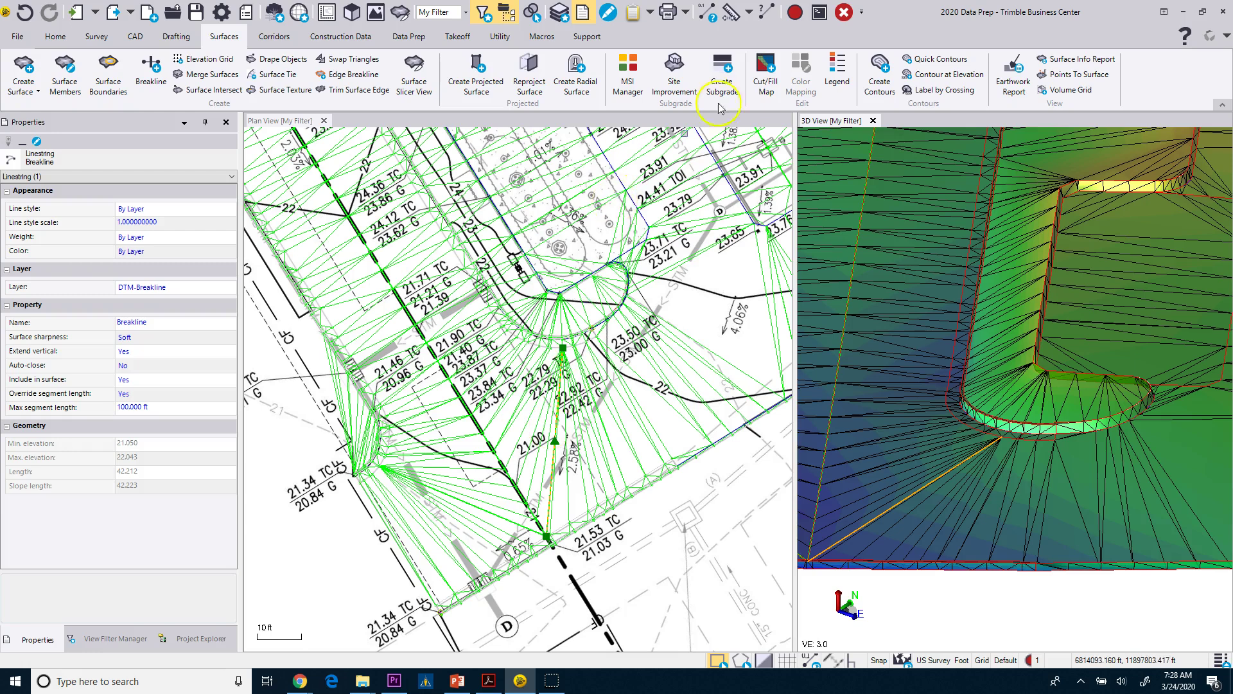
{"action": "left_click", "coordinate": [845, 13]}
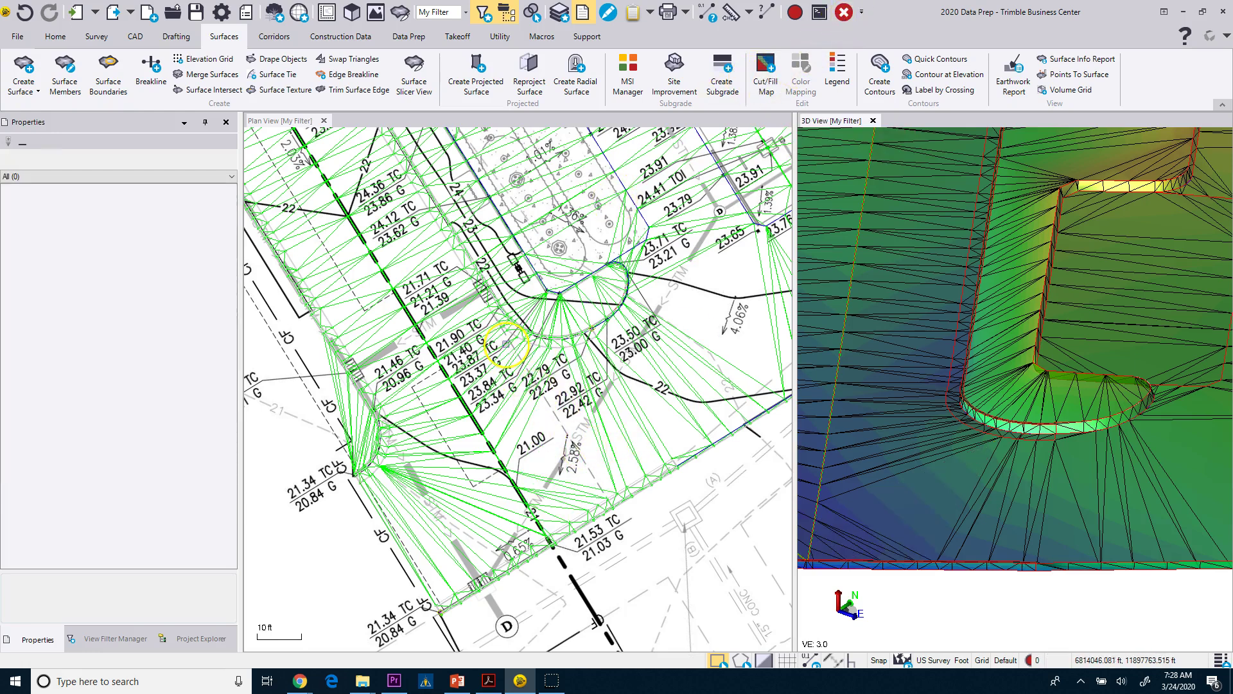
- Create a soft breakline named Breakline on DTM-Breakline, add it to Finished Ground, and start it at the gutter edge by the 21.40 G spot
{"action": "left_click", "coordinate": [153, 66]}
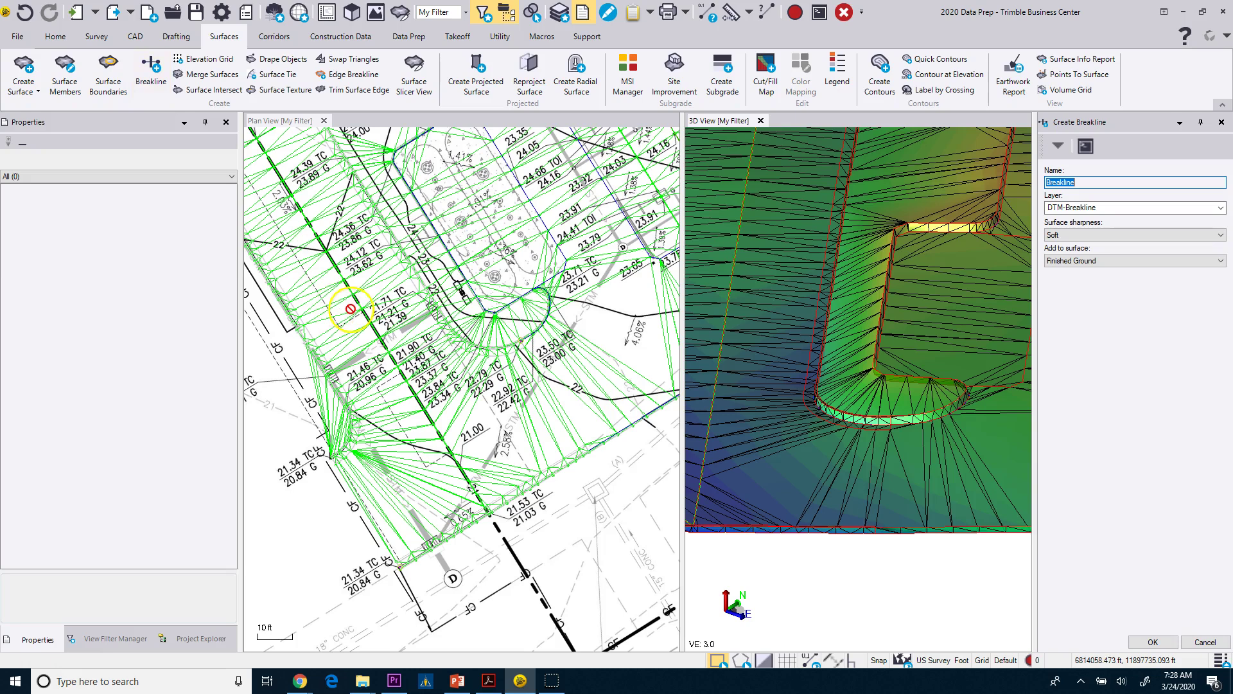
{"action": "left_click", "coordinate": [1153, 642]}
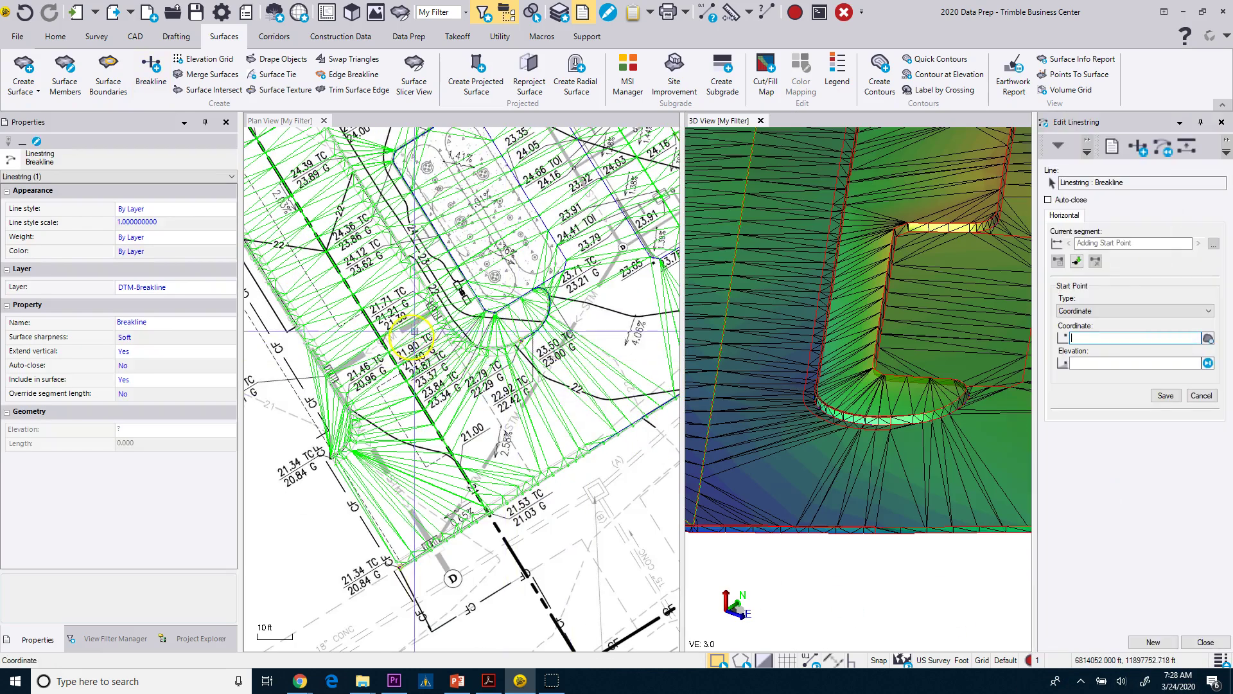
{"action": "scroll", "coordinate": [418, 326], "scroll_direction": "up", "scroll_amount": 5}
{"action": "scroll", "coordinate": [495, 359], "scroll_direction": "up", "scroll_amount": 2}
{"action": "scroll", "coordinate": [542, 333], "scroll_direction": "up", "scroll_amount": 2}
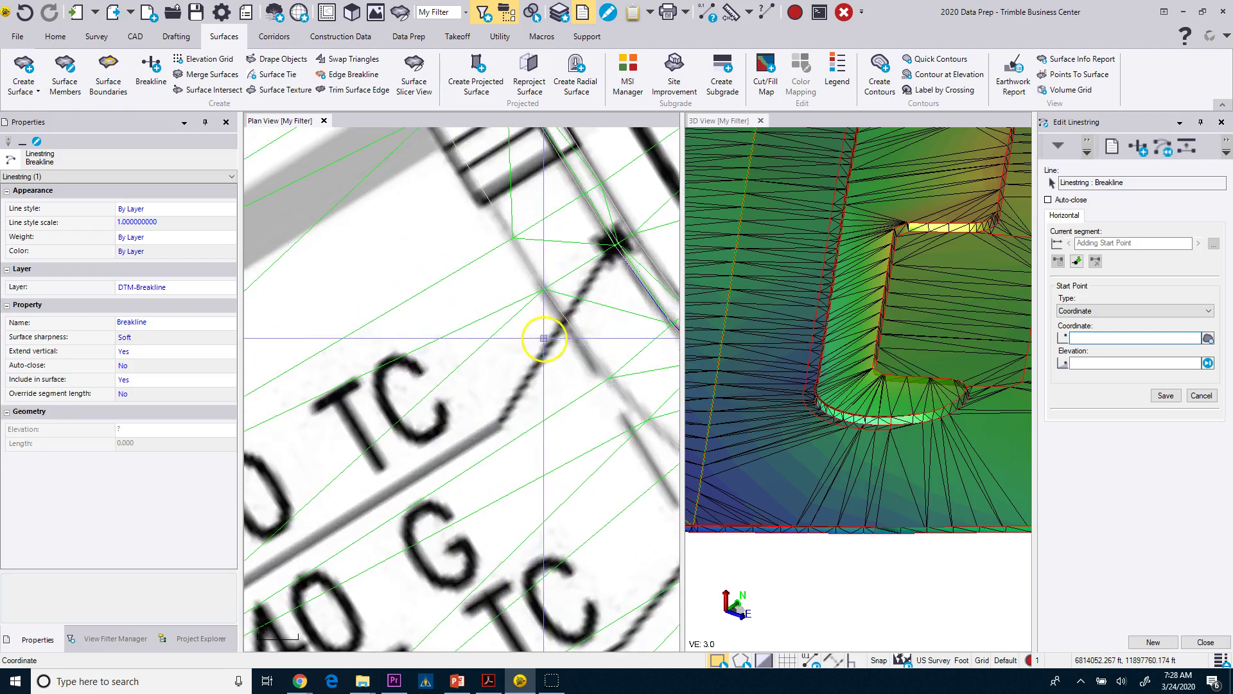
{"action": "left_click", "coordinate": [545, 288]}
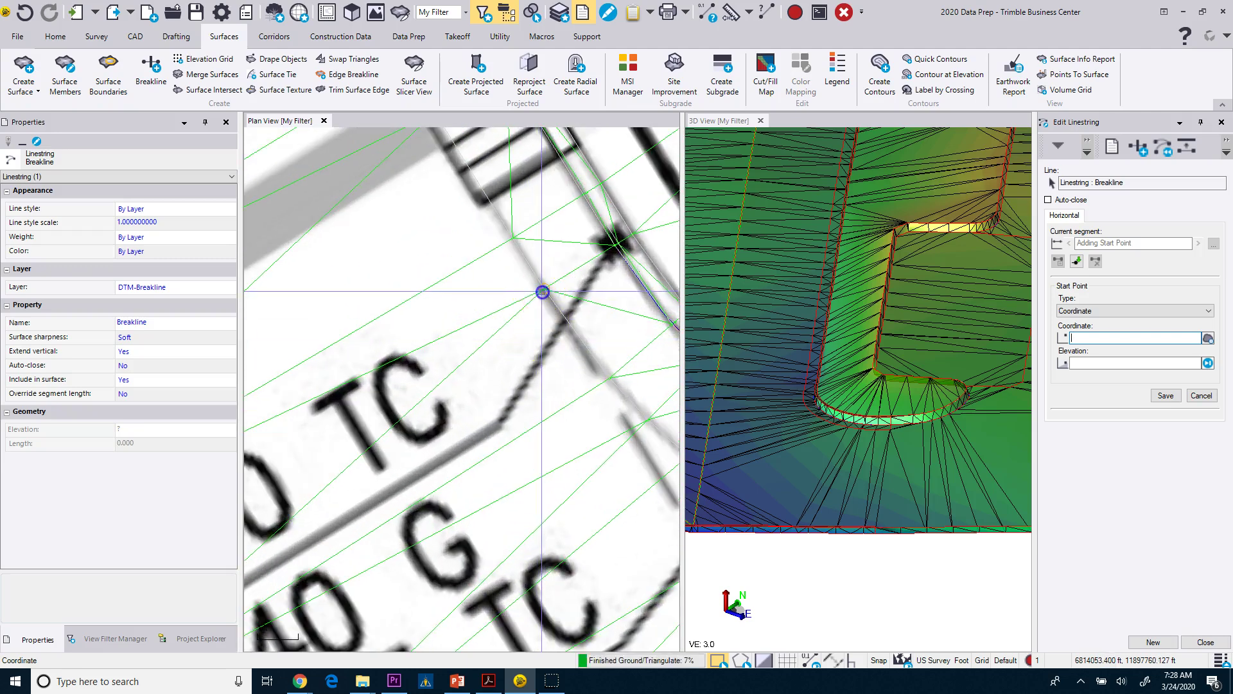
- End the breakline at the triangle vertex along the lower curb, northeast of the 21.03 G spot, making it about 49 ft long, and finish editing
{"action": "left_click", "coordinate": [543, 354]}
{"action": "scroll", "coordinate": [542, 354], "scroll_direction": "down", "scroll_amount": 5}
{"action": "middle_click_drag", "start_coordinate": [543, 354], "coordinate": [488, 373]}
{"action": "scroll", "coordinate": [514, 360], "scroll_direction": "up", "scroll_amount": 3}
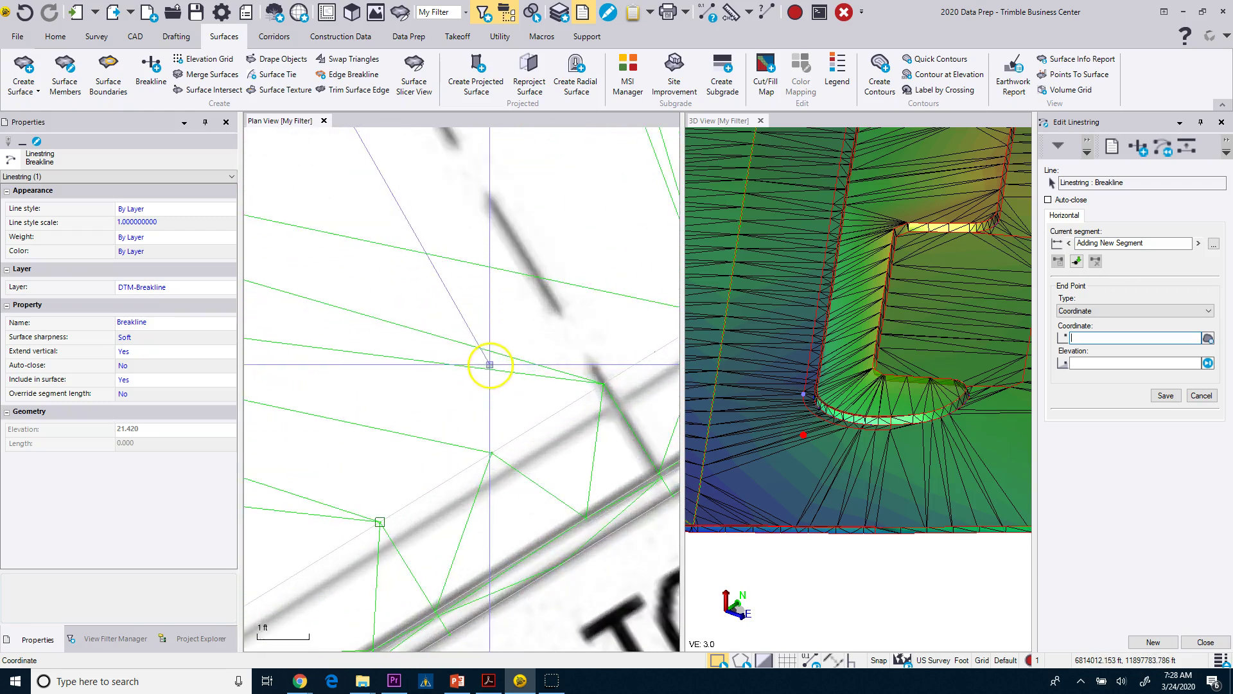
{"action": "left_click", "coordinate": [603, 382]}
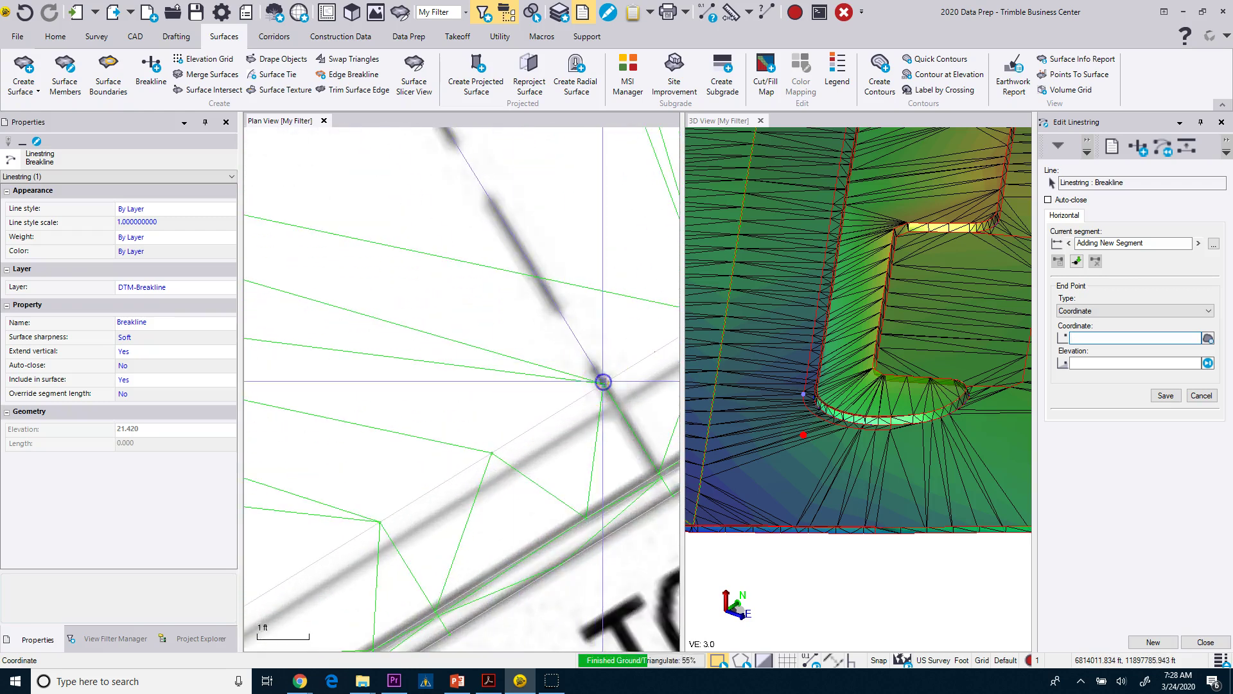
{"action": "scroll", "coordinate": [553, 394], "scroll_direction": "down", "scroll_amount": 3}
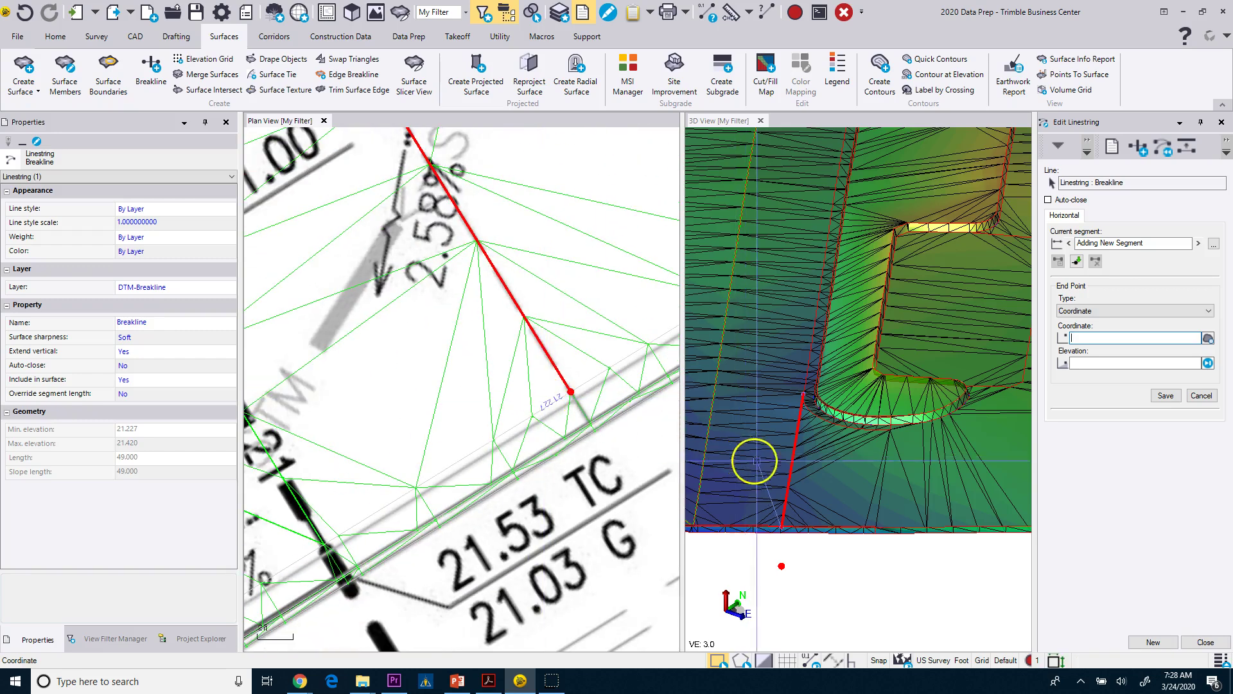
{"action": "scroll", "coordinate": [767, 469], "scroll_direction": "down", "scroll_amount": 2}
{"action": "left_click", "coordinate": [1206, 641]}
- Turn on the Coordinates readout and check the surface slope beside the new breakline at the plan's 2.58% arrow
{"action": "scroll", "coordinate": [490, 504], "scroll_direction": "down", "scroll_amount": 2}
{"action": "scroll", "coordinate": [495, 330], "scroll_direction": "down", "scroll_amount": 2}
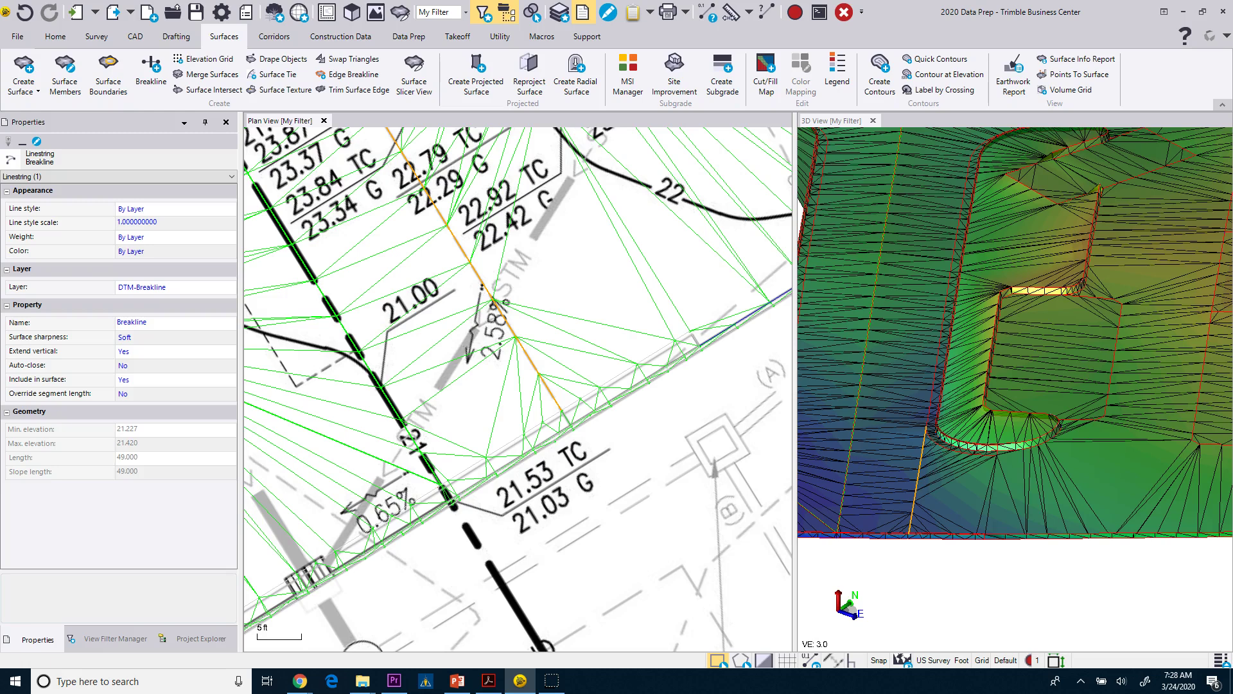
{"action": "left_click", "coordinate": [1223, 662]}
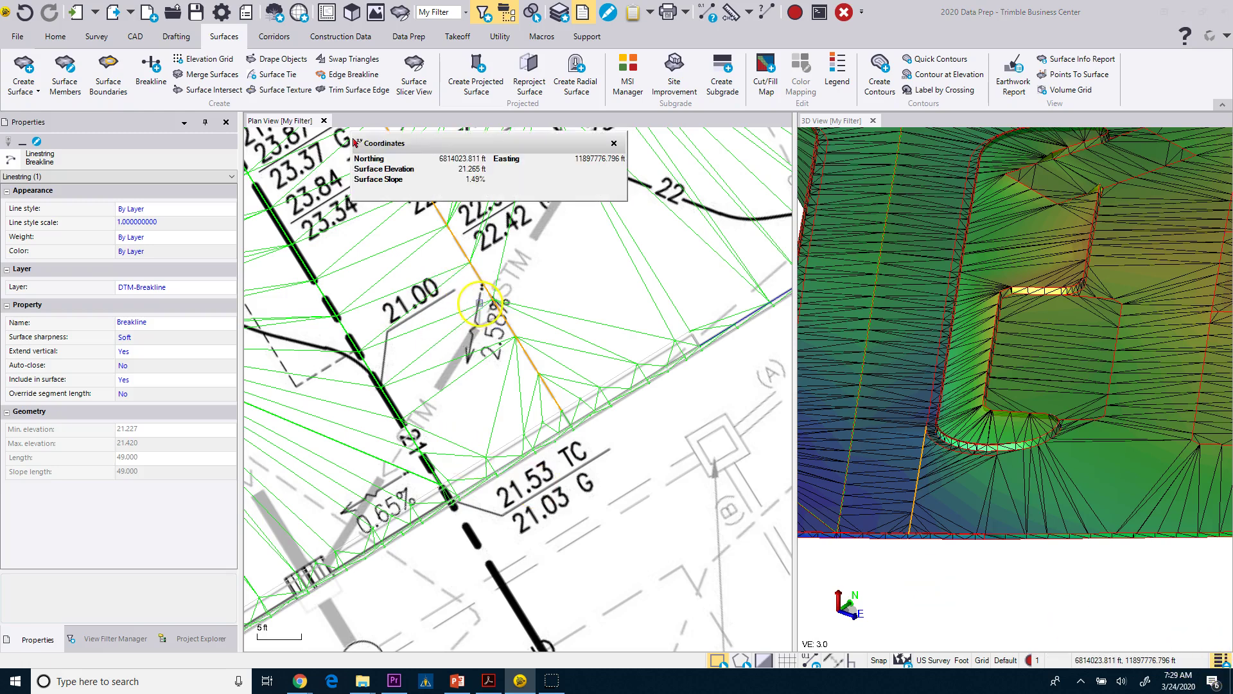
- Override the new breakline's segment length and set its maximum segment length to 100 ft
{"action": "middle_click_drag", "start_coordinate": [492, 235], "coordinate": [447, 375]}
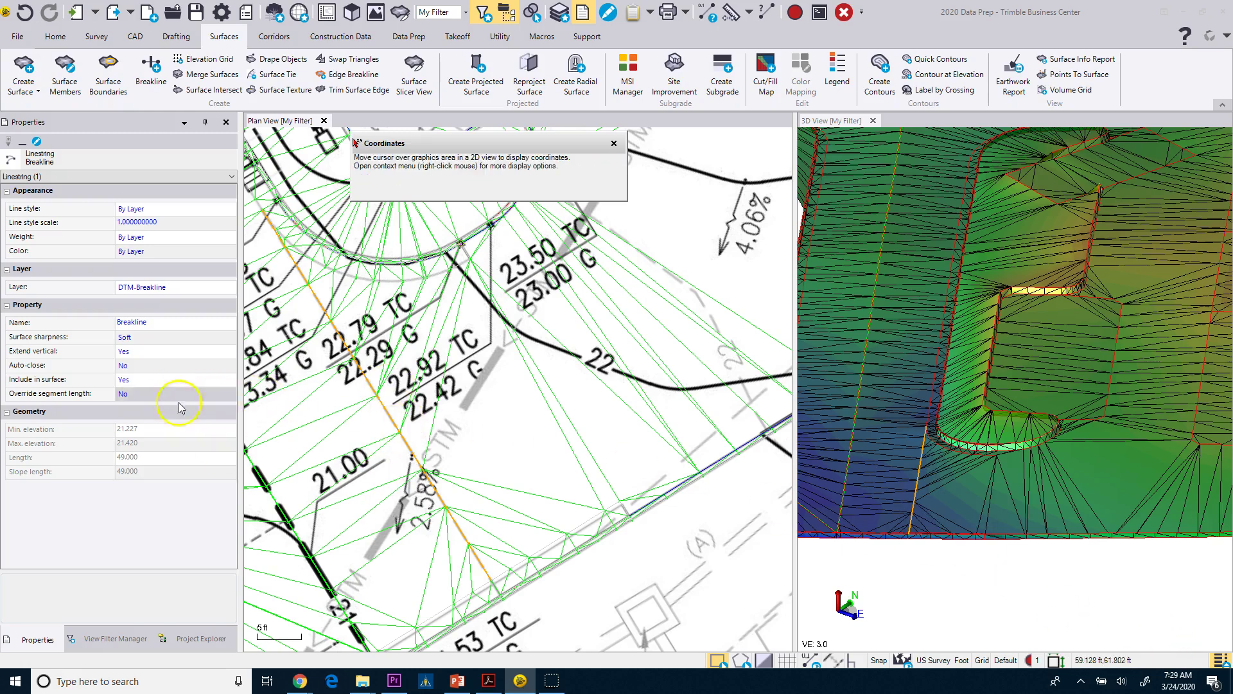
{"action": "left_click", "coordinate": [144, 394]}
{"action": "left_click", "coordinate": [148, 394]}
{"action": "left_click", "coordinate": [149, 405]}
{"action": "left_click", "coordinate": [151, 406]}
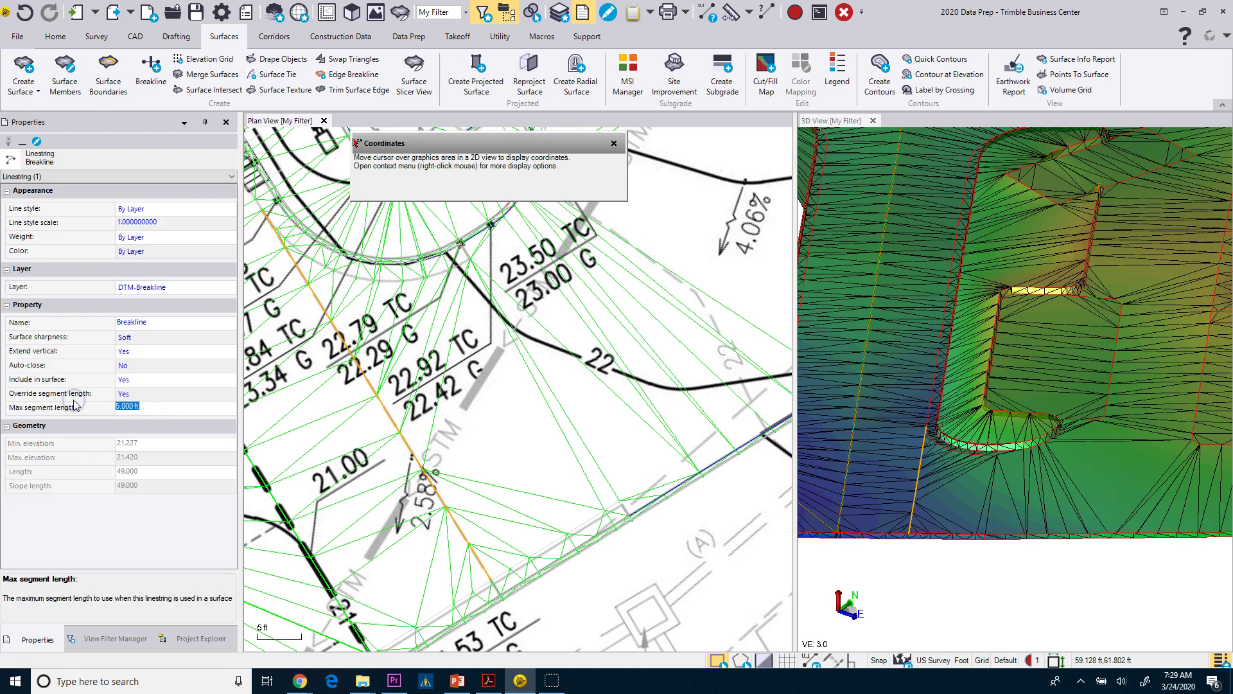
{"action": "type", "text": "100"}
{"action": "key", "text": "Return"}
- Set the new breakline's maximum segment length to 5 ft
{"action": "left_click", "coordinate": [120, 409]}
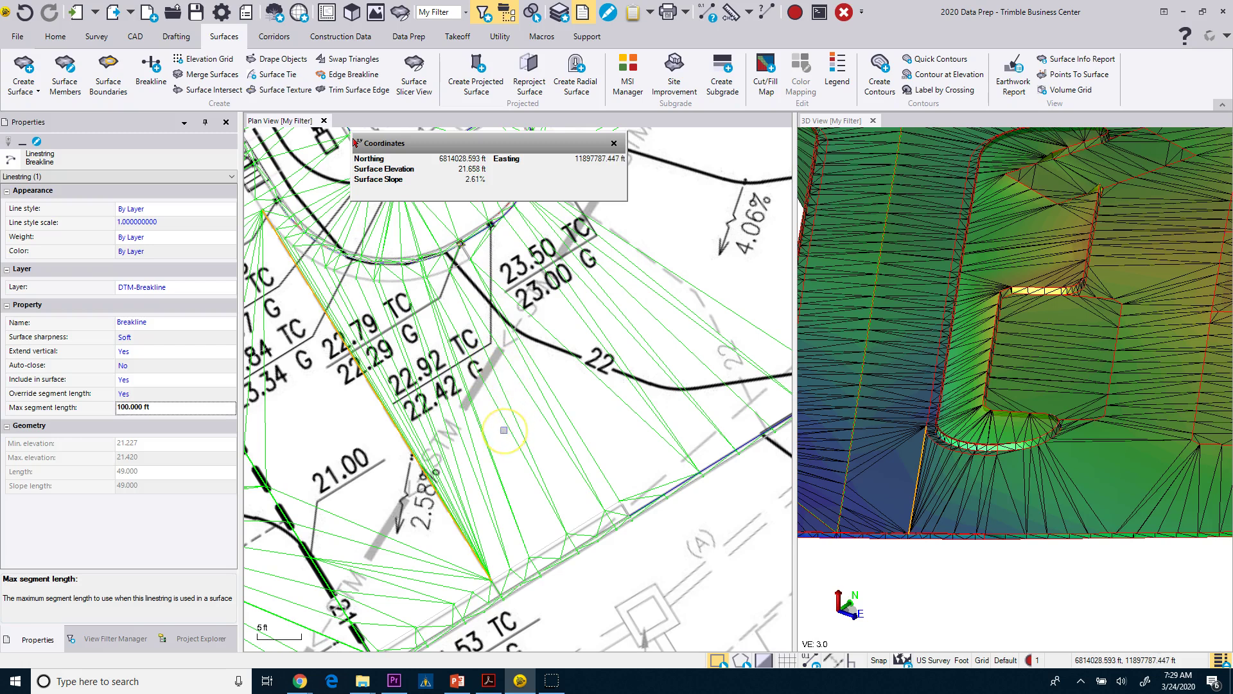
{"action": "left_click_drag", "start_coordinate": [157, 407], "coordinate": [143, 407]}
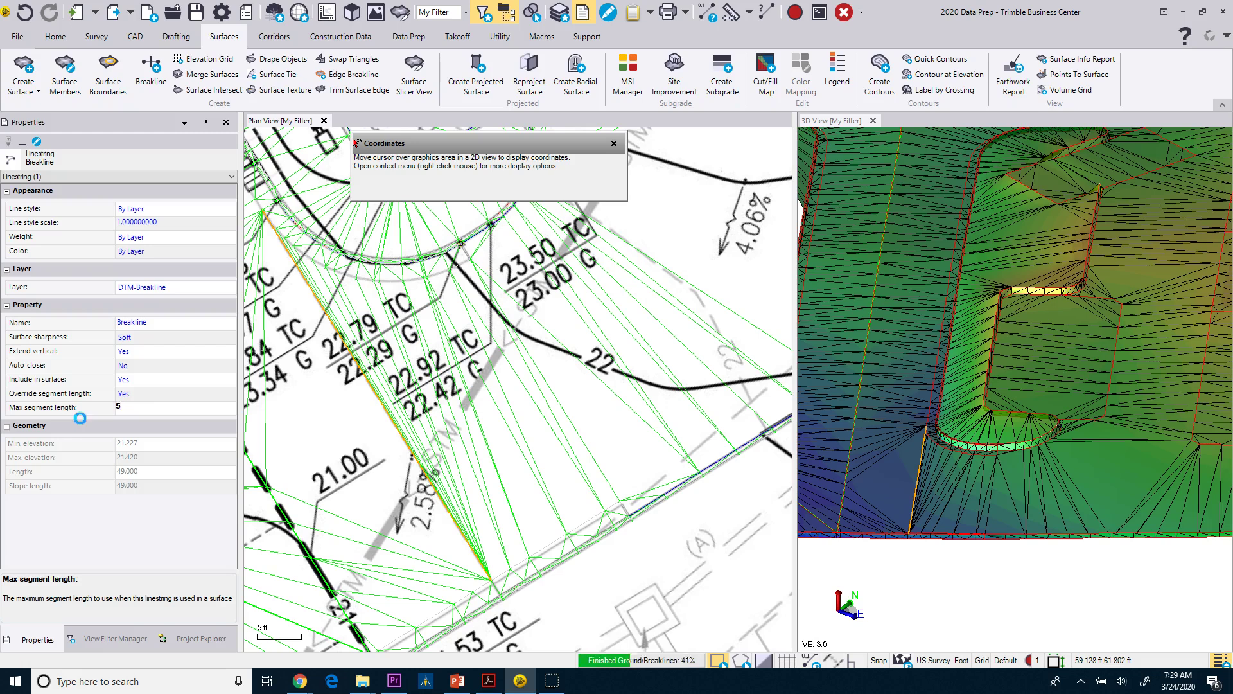
{"action": "key", "text": "Return"}
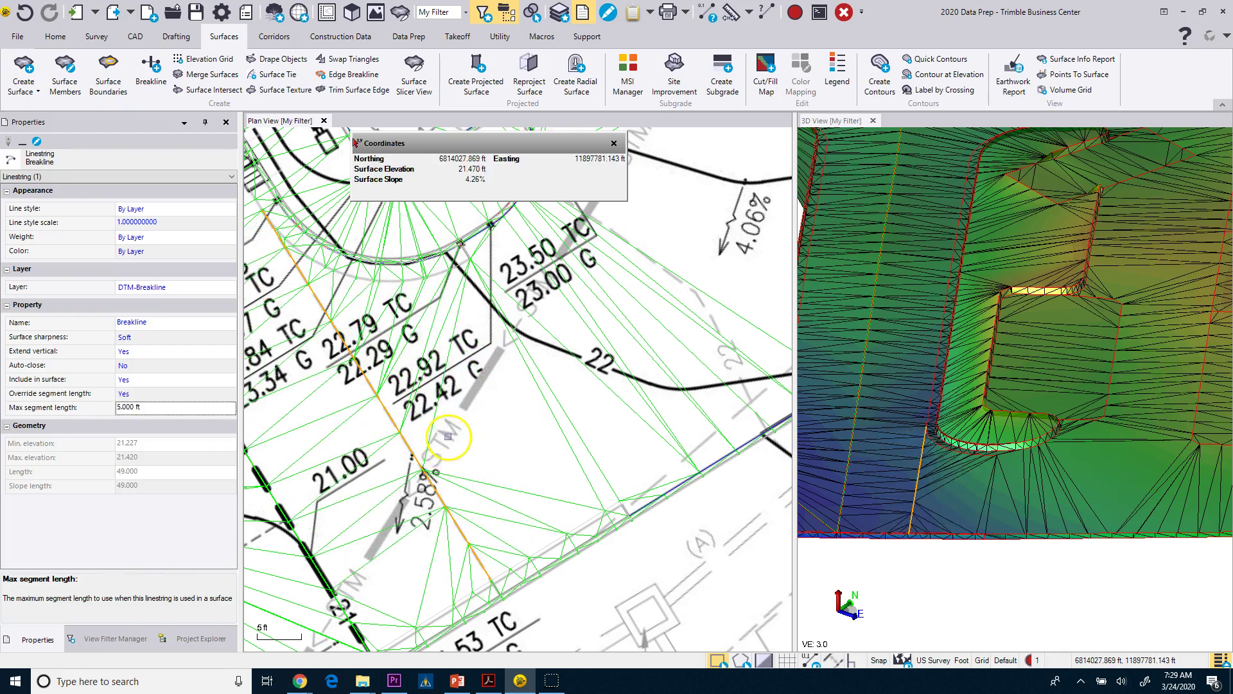
- Check the surface slopes around the new breakline, at the plan's 0.65% arrow and across the site, and close the Coordinates readout
{"action": "middle_click_drag", "start_coordinate": [992, 502], "coordinate": [855, 607]}
{"action": "scroll", "coordinate": [985, 476], "scroll_direction": "up", "scroll_amount": 5}
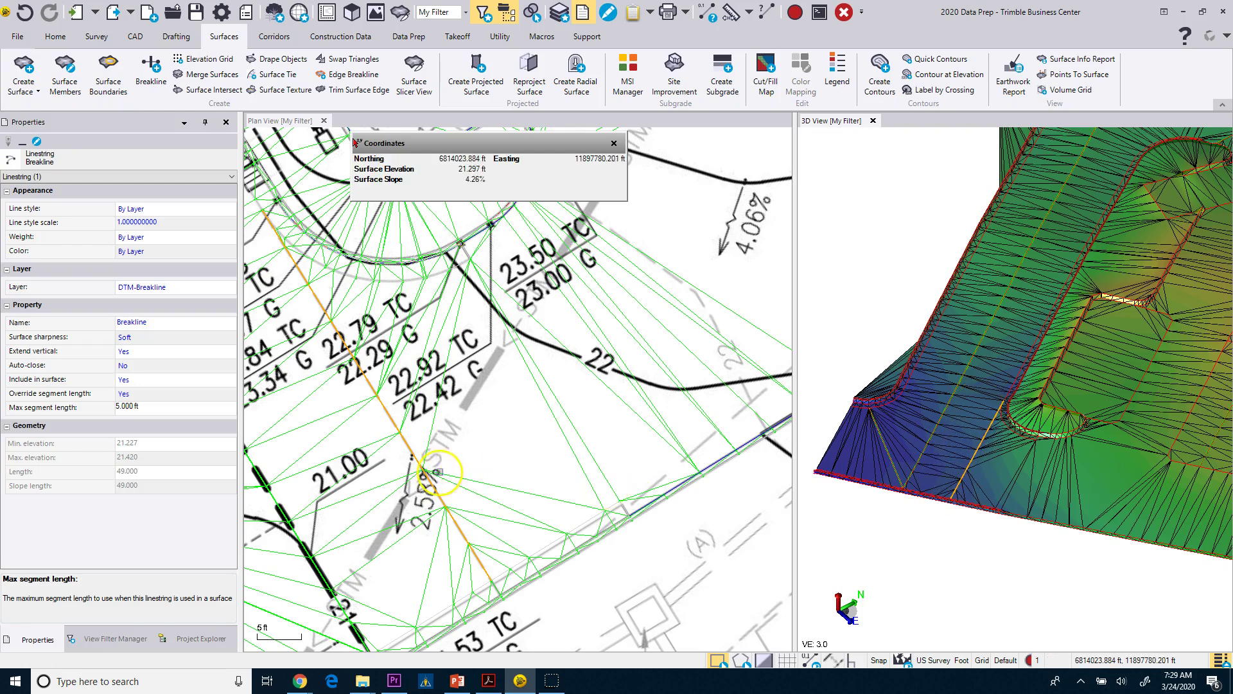
{"action": "scroll", "coordinate": [459, 464], "scroll_direction": "down", "scroll_amount": 2}
{"action": "middle_click_drag", "start_coordinate": [460, 463], "coordinate": [522, 458]}
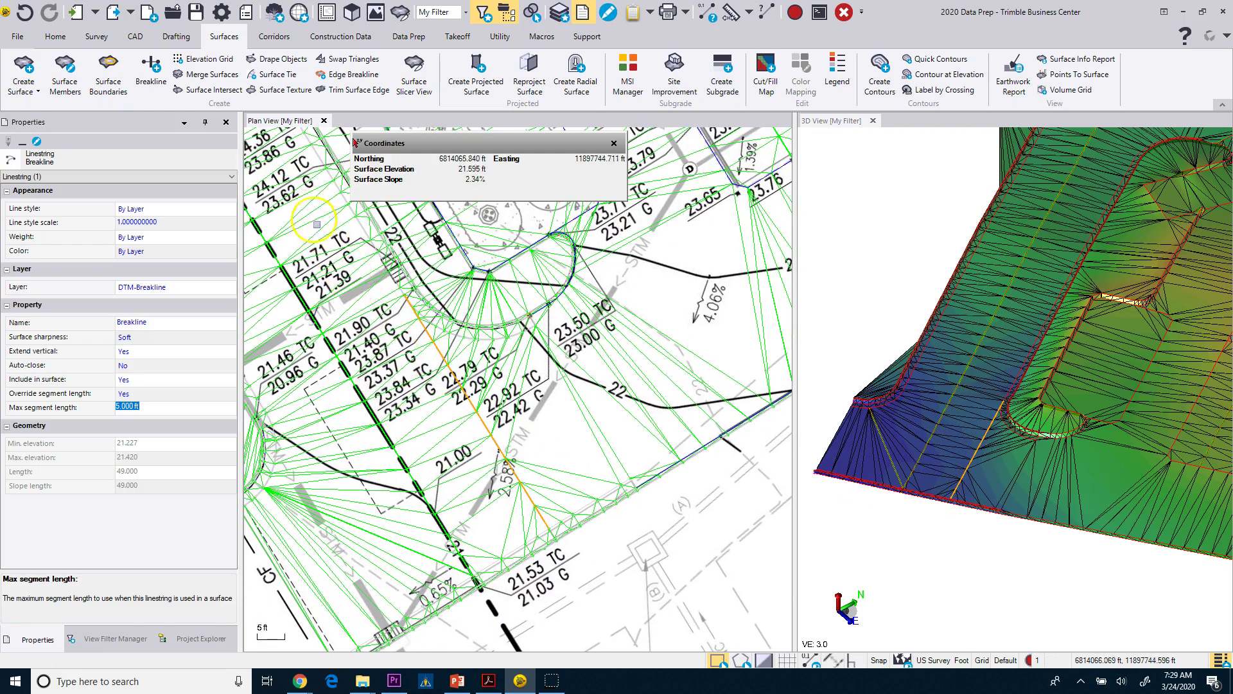
{"action": "scroll", "coordinate": [524, 476], "scroll_direction": "down", "scroll_amount": 3}
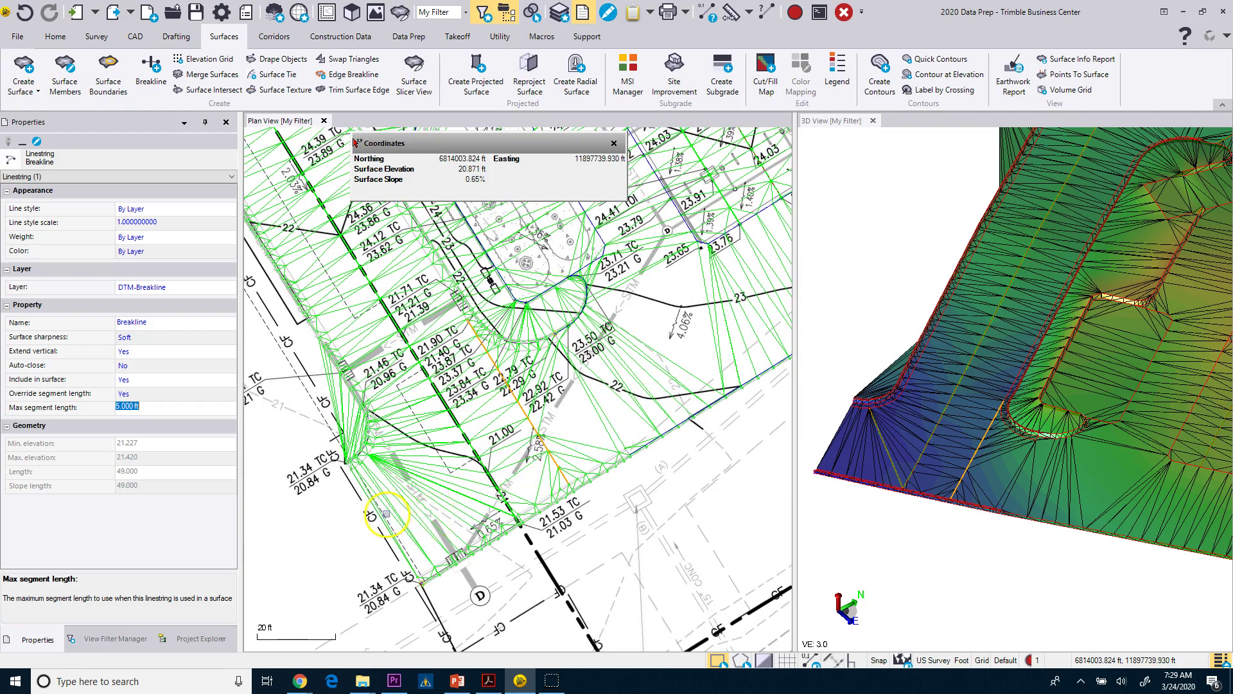
{"action": "scroll", "coordinate": [392, 479], "scroll_direction": "up", "scroll_amount": 2}
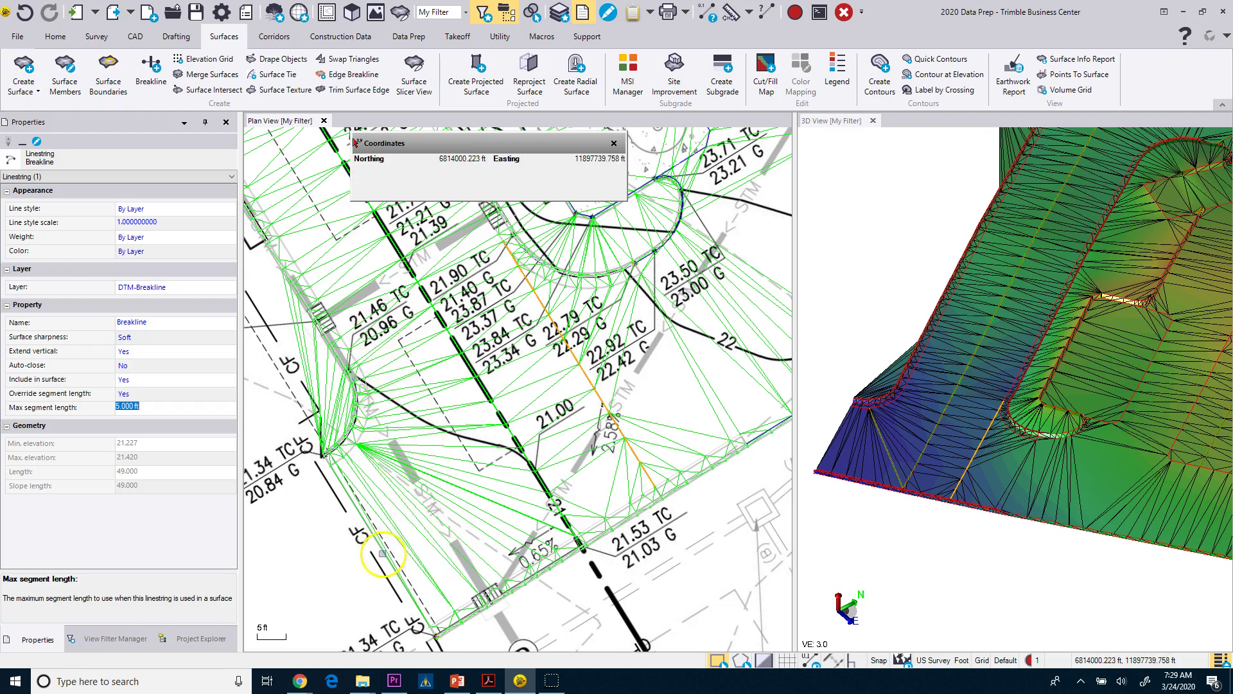
{"action": "scroll", "coordinate": [383, 553], "scroll_direction": "down", "scroll_amount": 3}
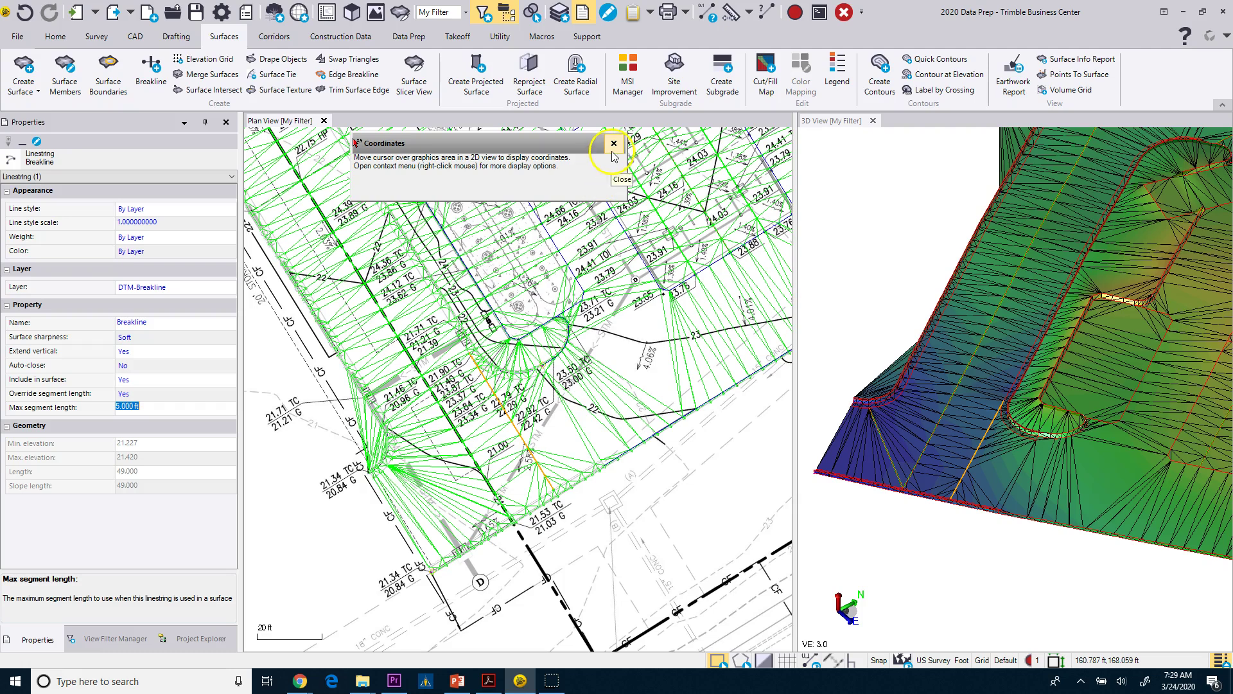
{"action": "scroll", "coordinate": [559, 347], "scroll_direction": "down", "scroll_amount": 6}
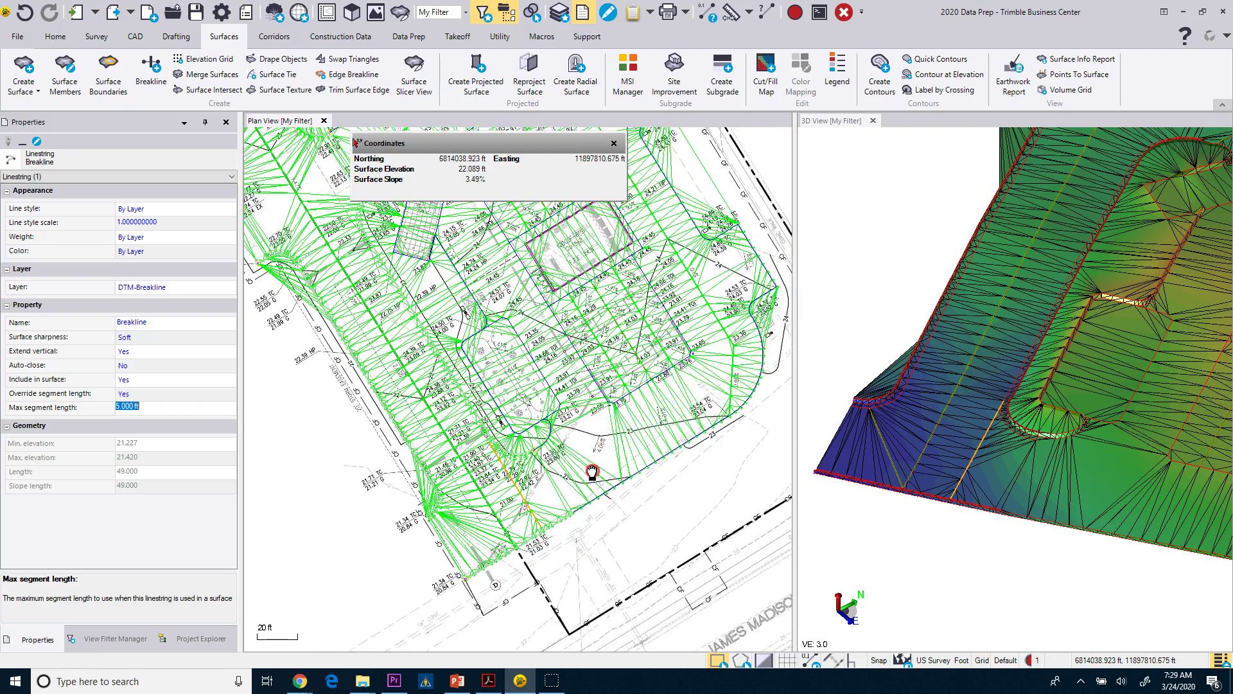
{"action": "middle_click_drag", "start_coordinate": [648, 469], "coordinate": [594, 458]}
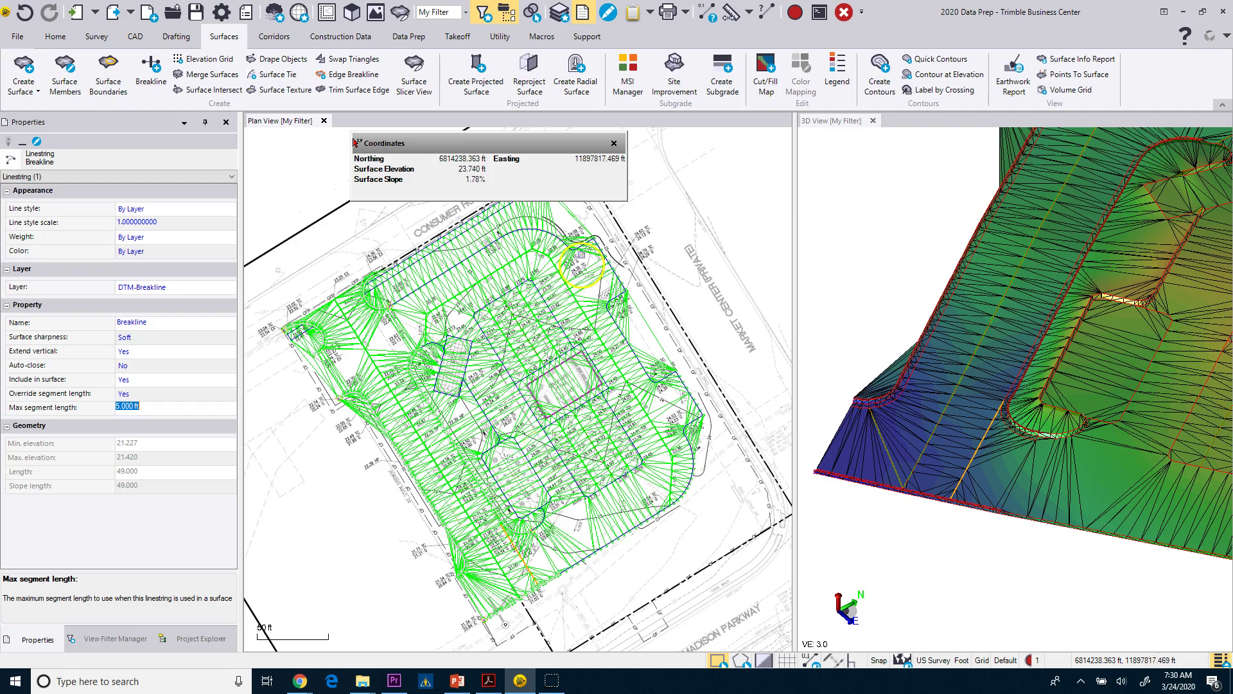
{"action": "left_click", "coordinate": [610, 144]}
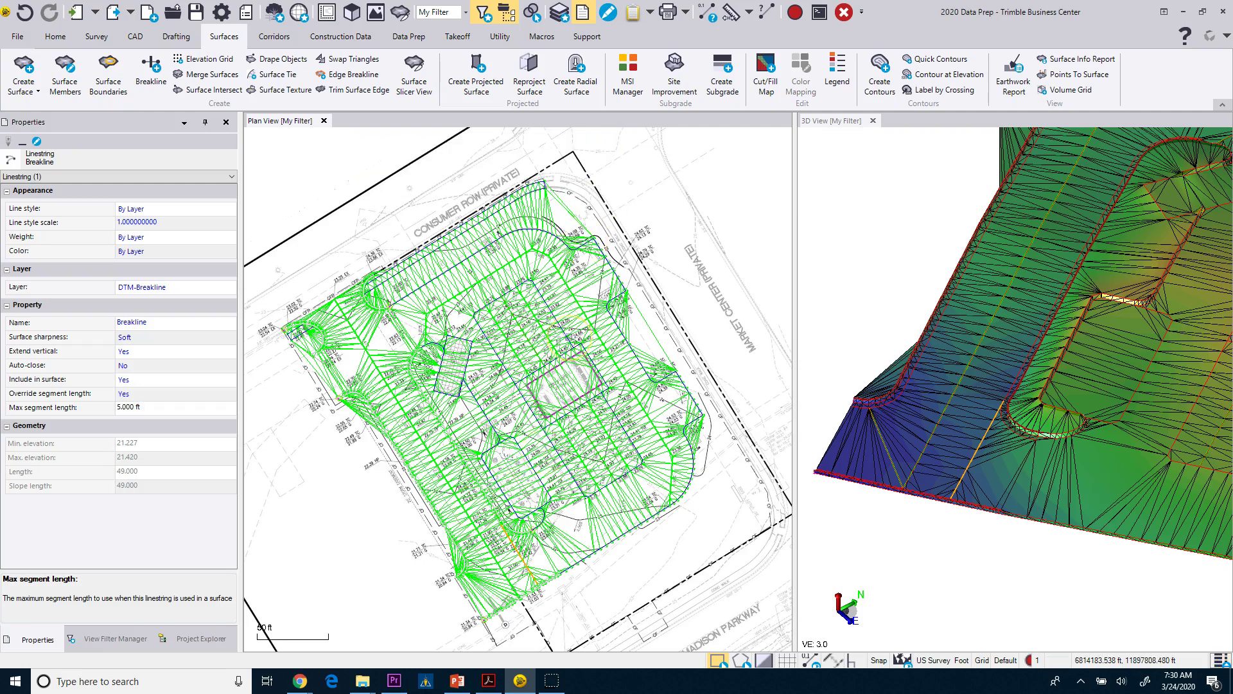